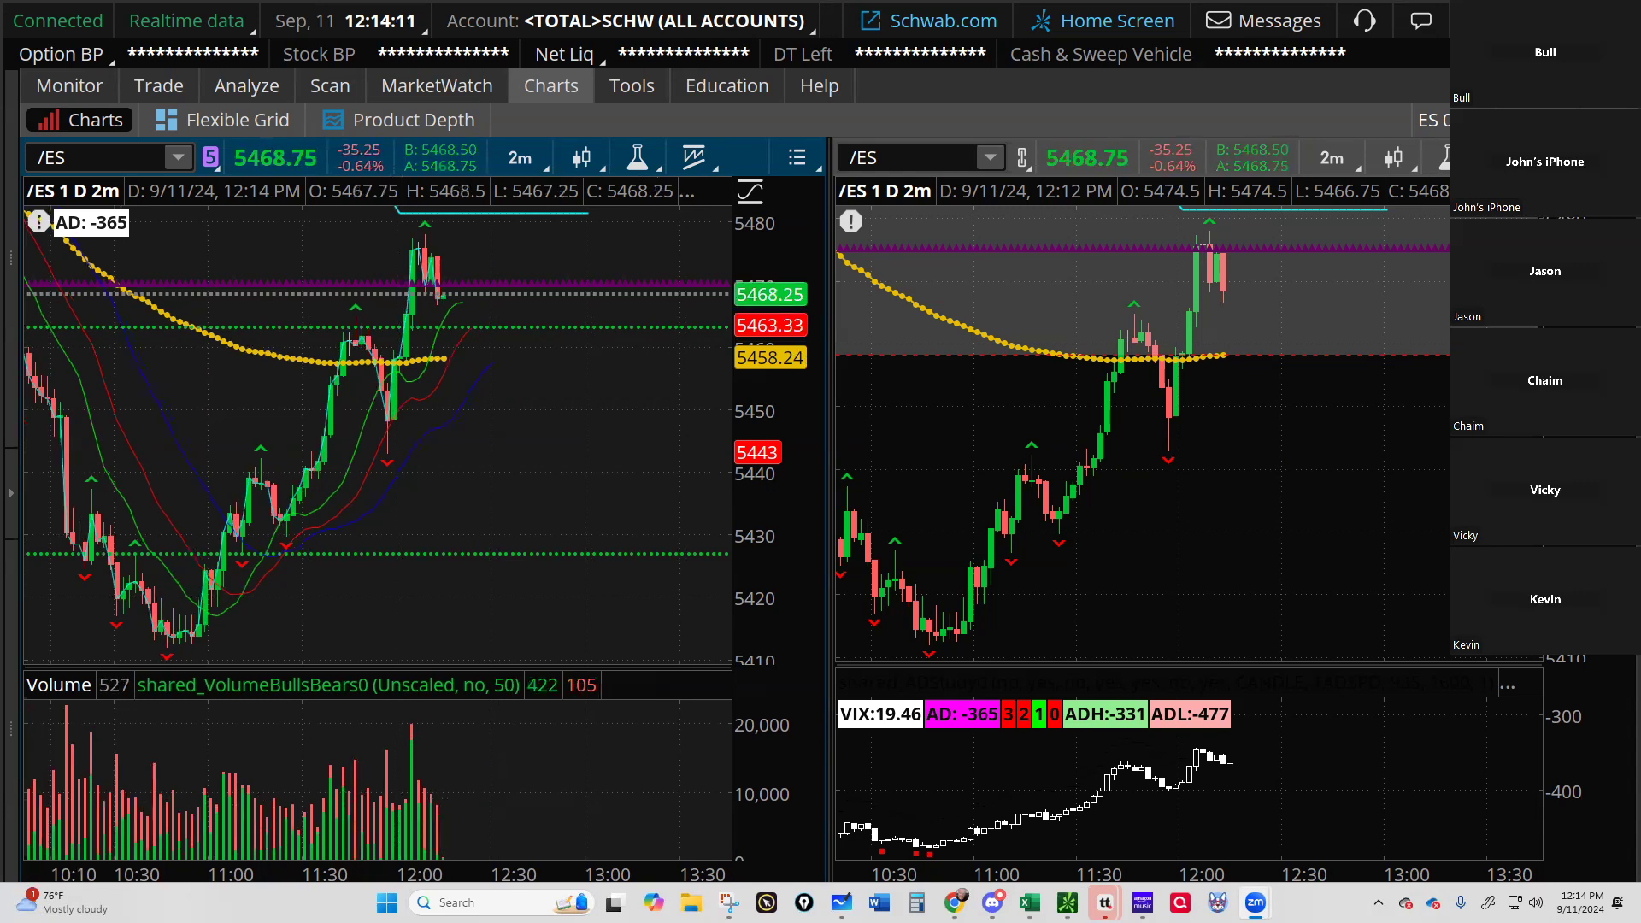
# Step: Refresh the right /ES 2-minute chart so it reaches the latest 12:14 bar
pyautogui.click(1328, 495)
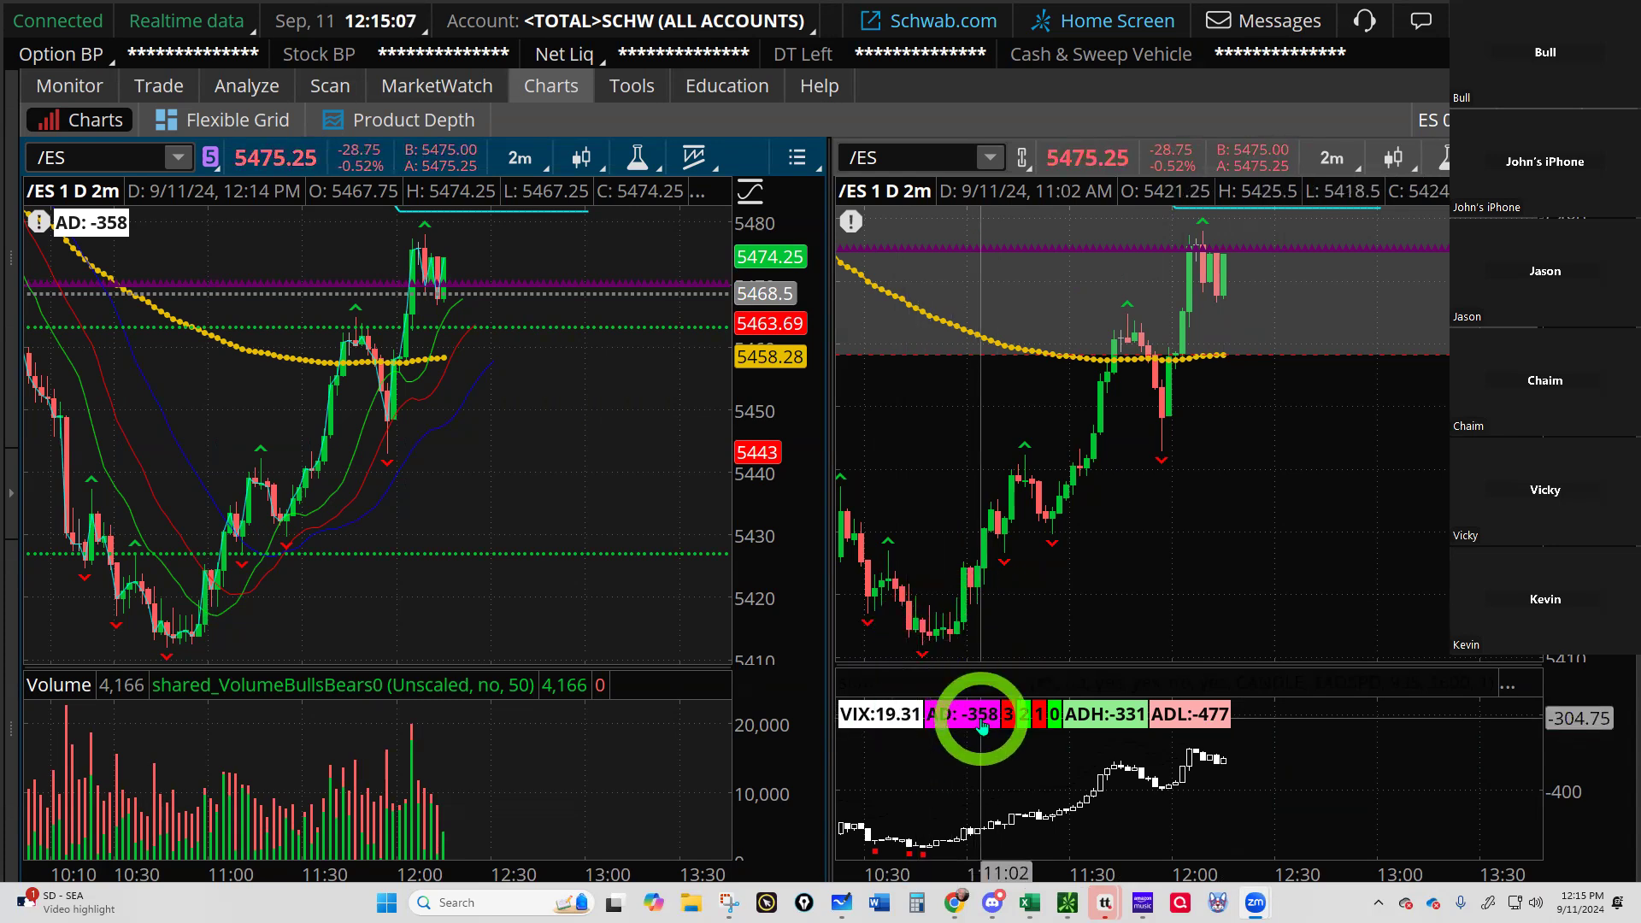
# Step: Bring up the 10-day 30-minute /ES chart with its volume profile and Fibonacci levels
pyautogui.moveTo(1105, 903)
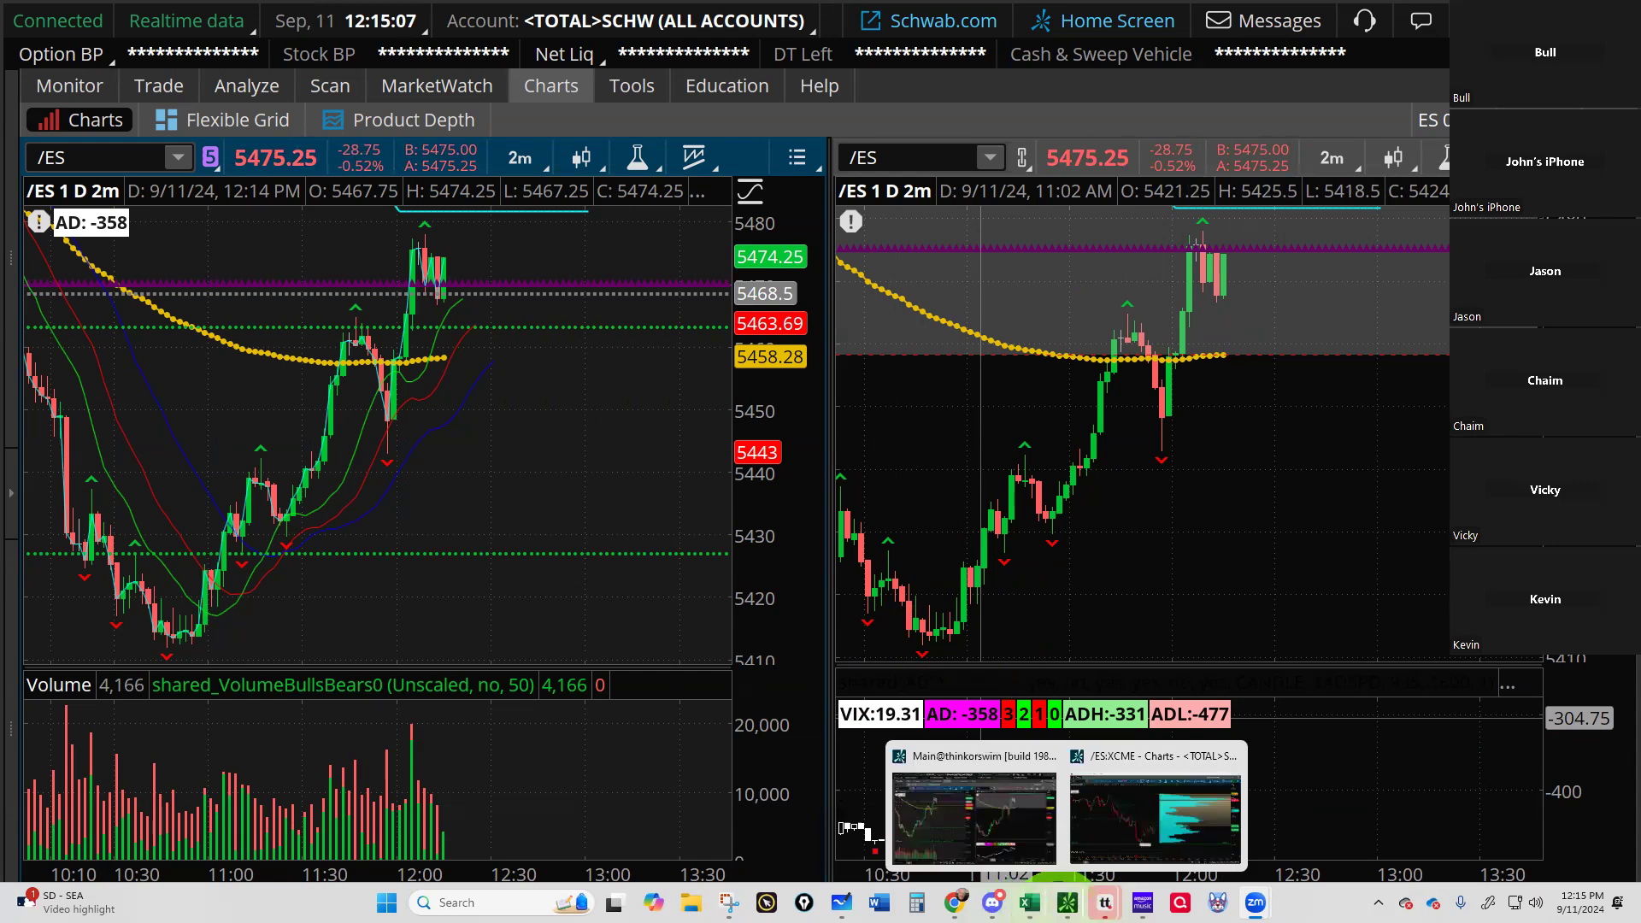
pyautogui.click(1130, 822)
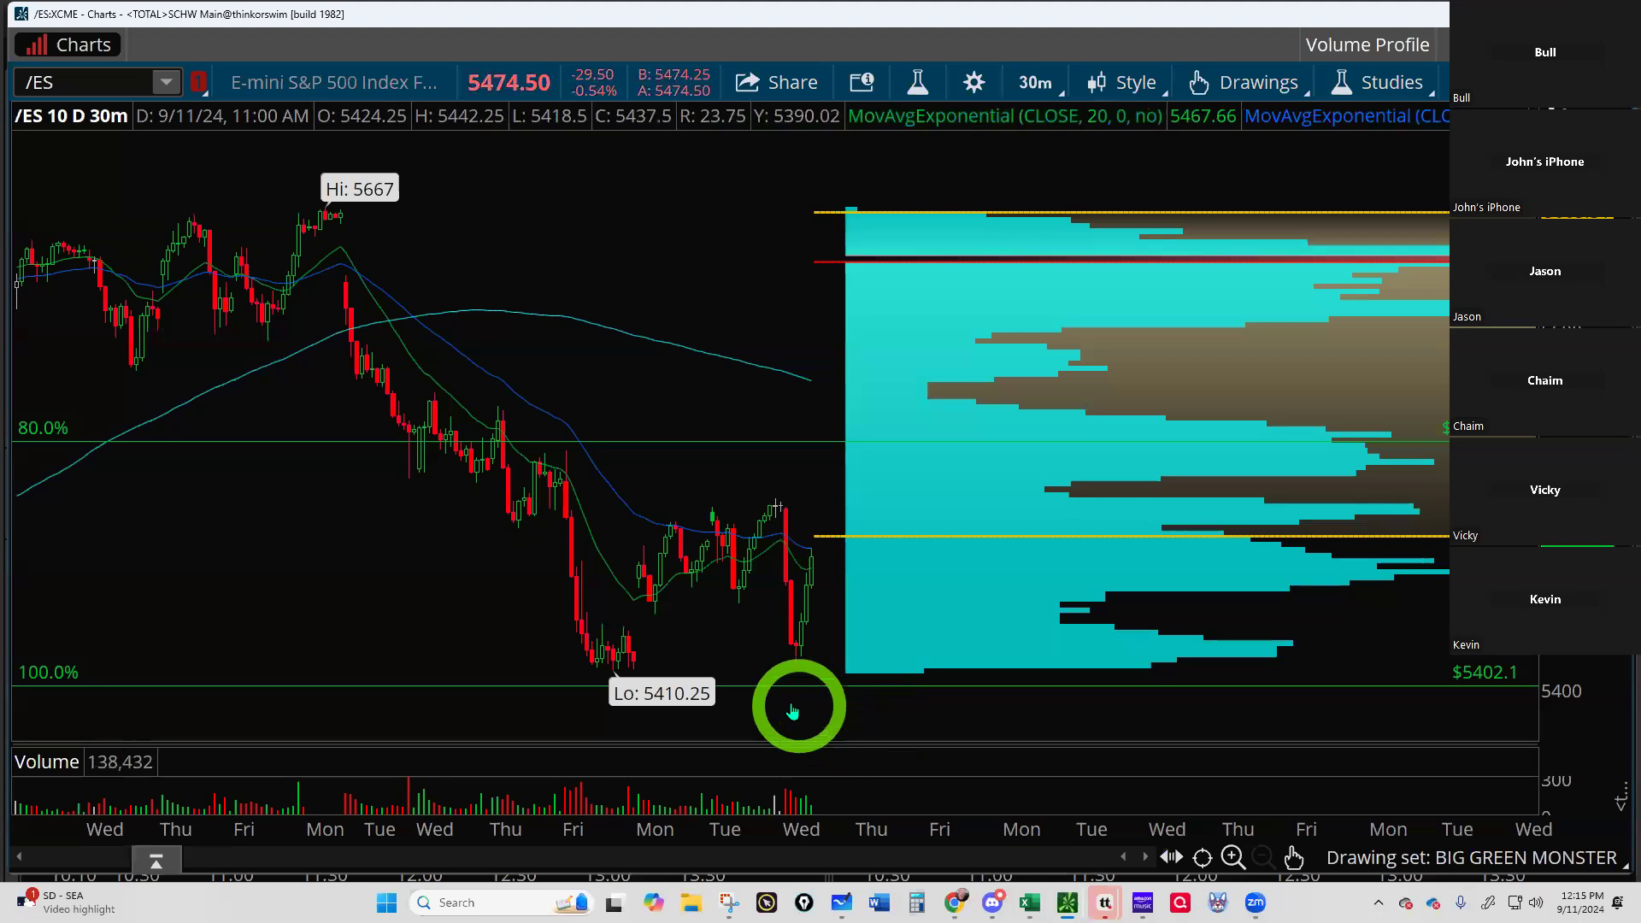
pyautogui.moveTo(749, 691)
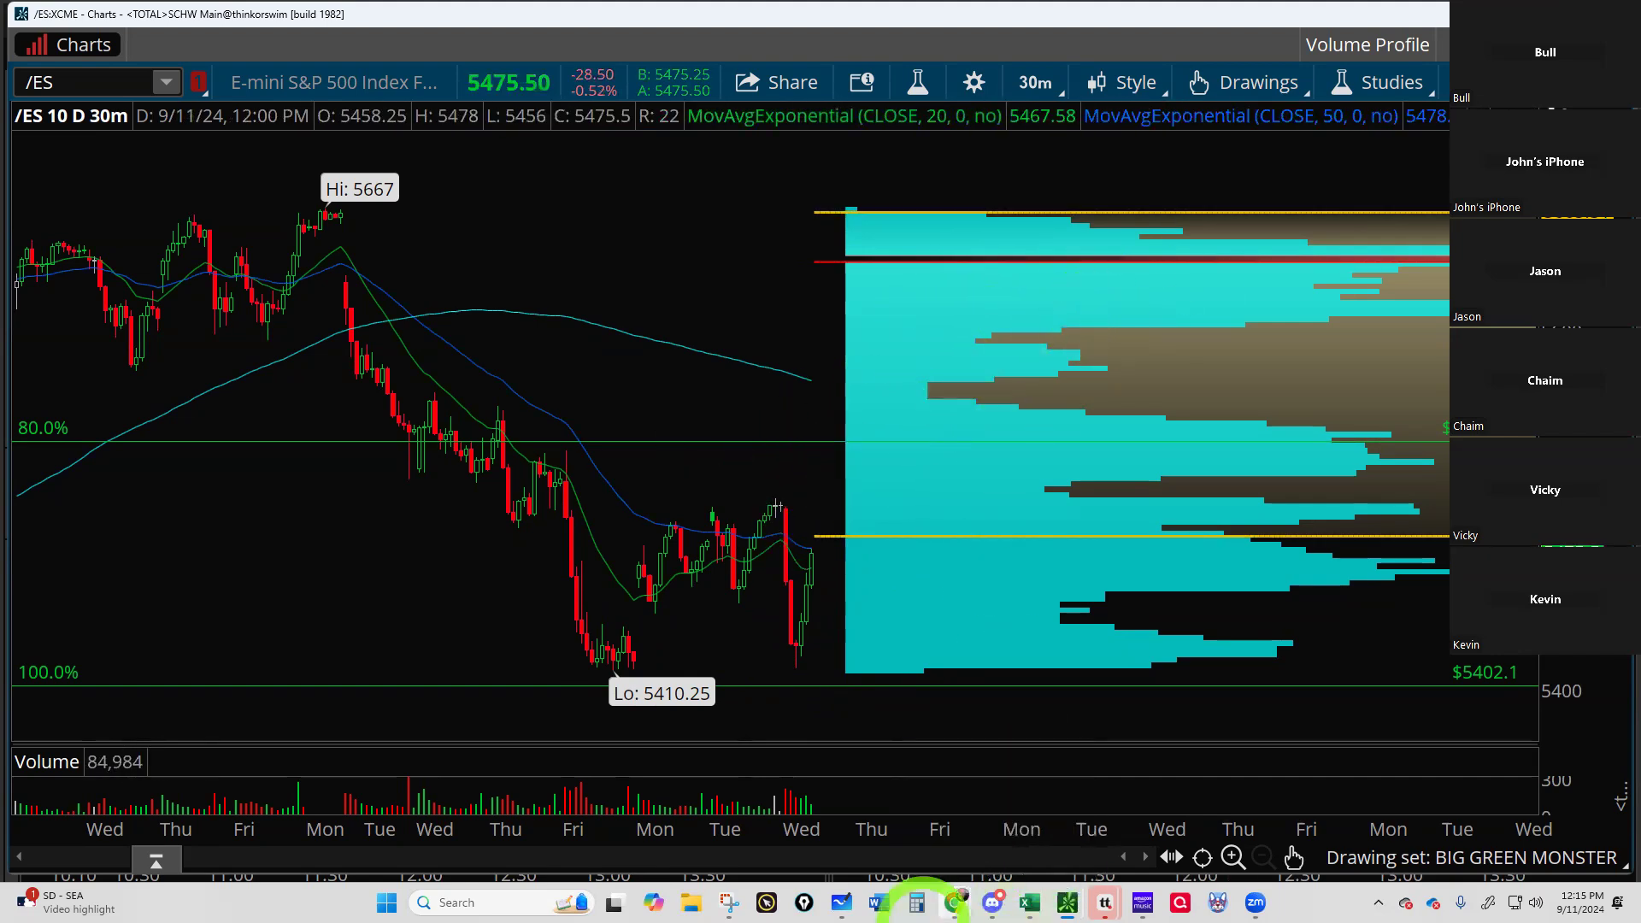
# Step: Review the ES1! E-mini S&P 500 daily chart in TradingView, then switch back
pyautogui.moveTo(953, 904)
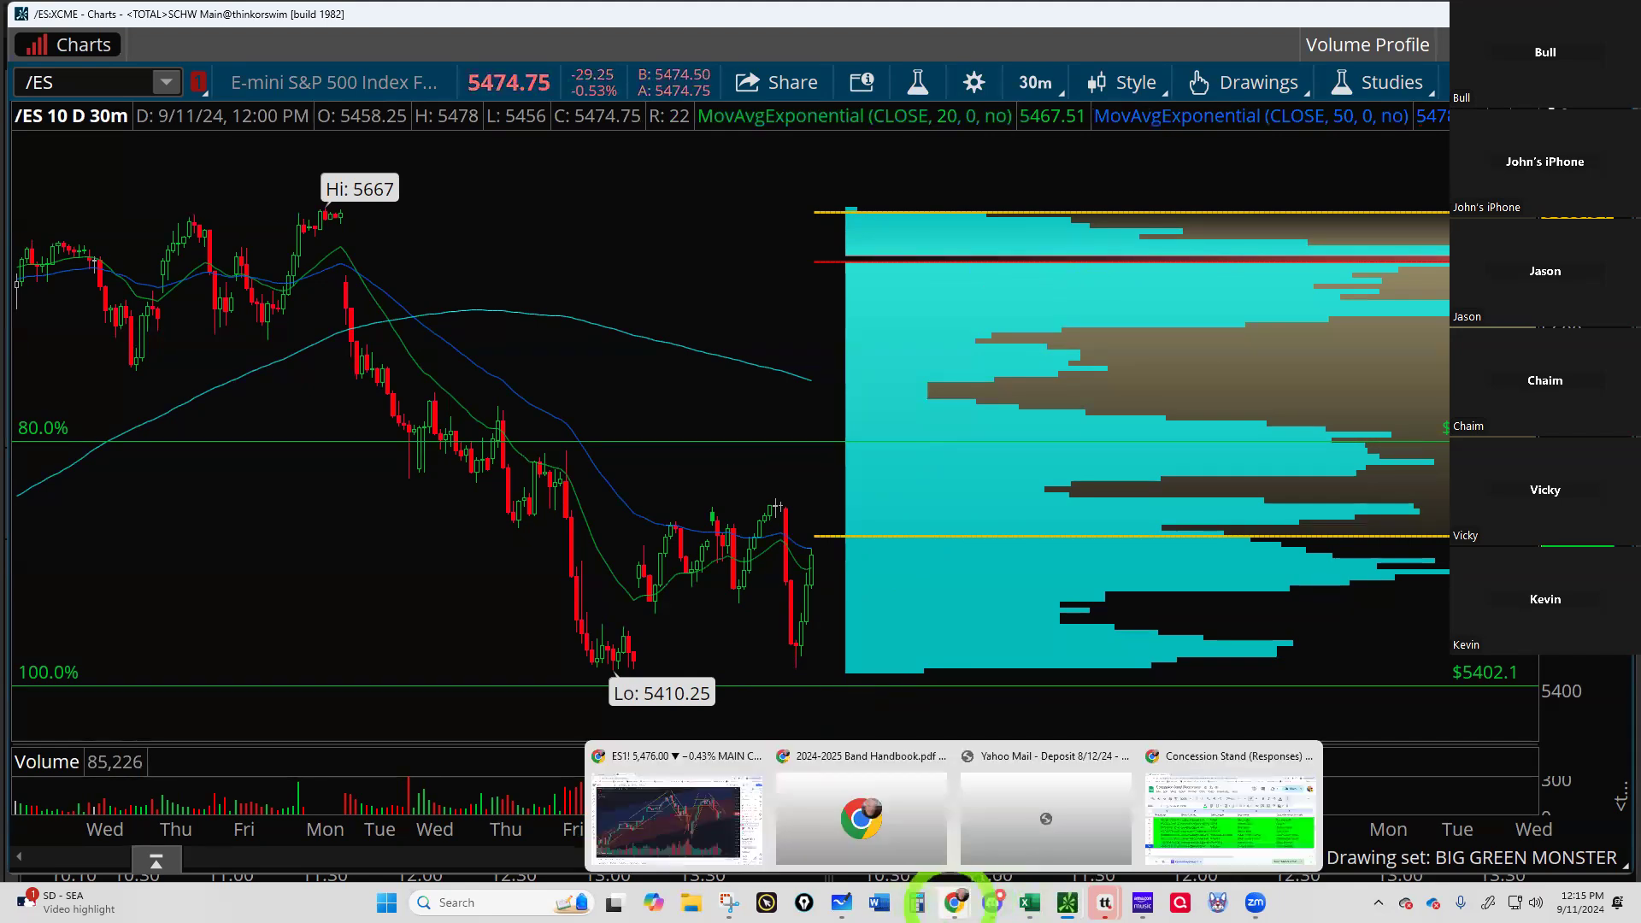
pyautogui.click(680, 819)
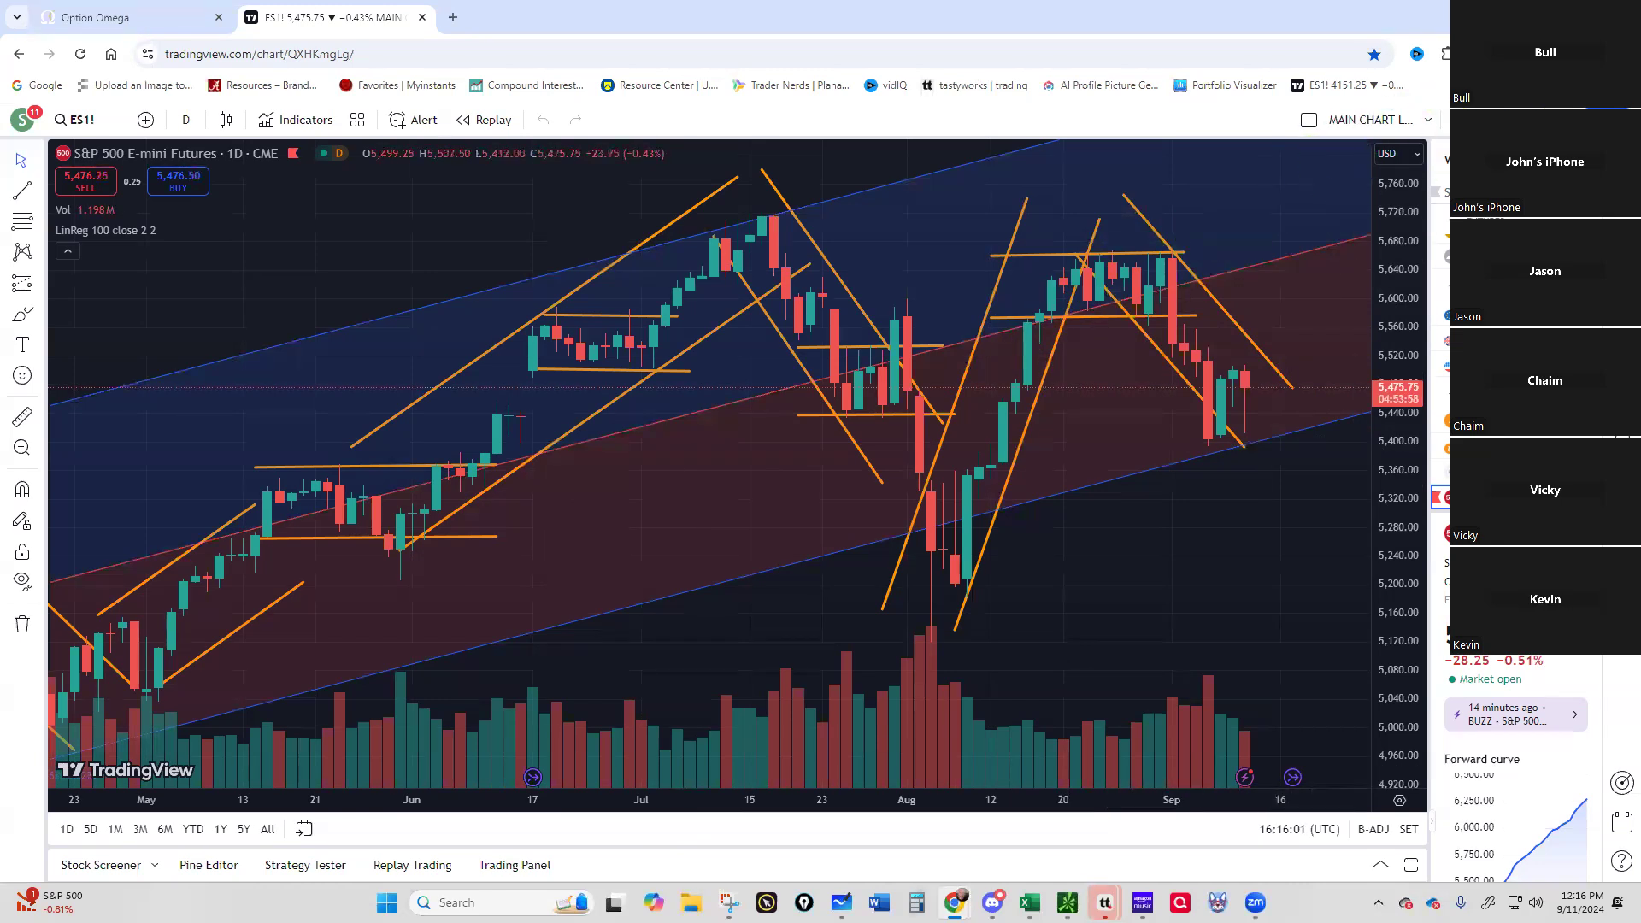
pyautogui.hotkey('alt', 'Tab')
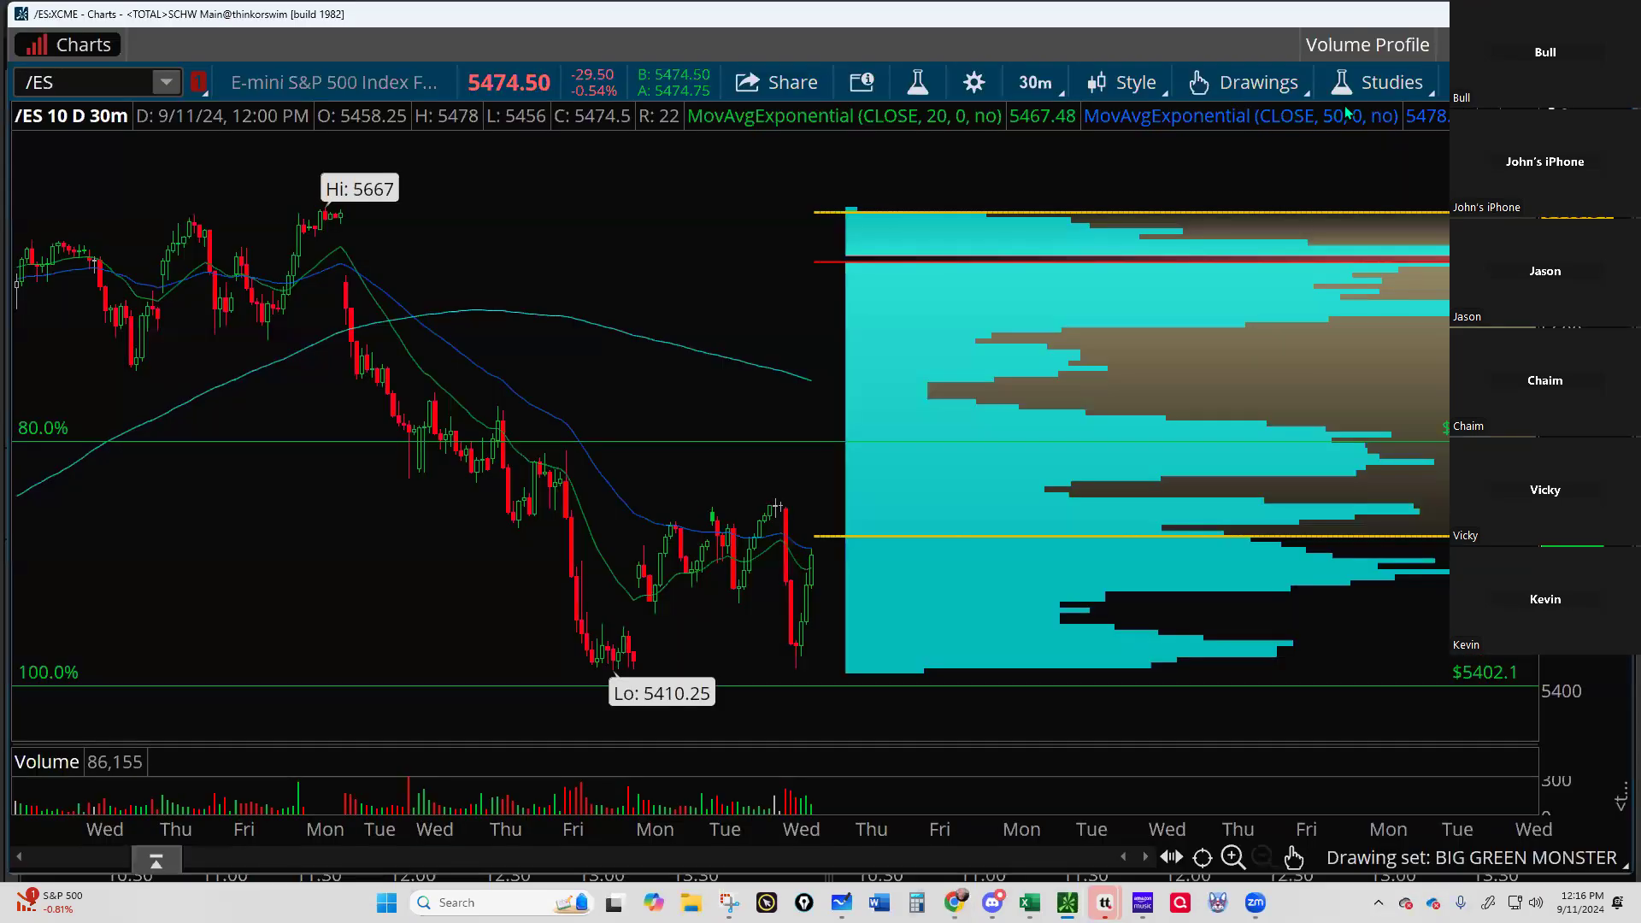
pyautogui.moveTo(1067, 897)
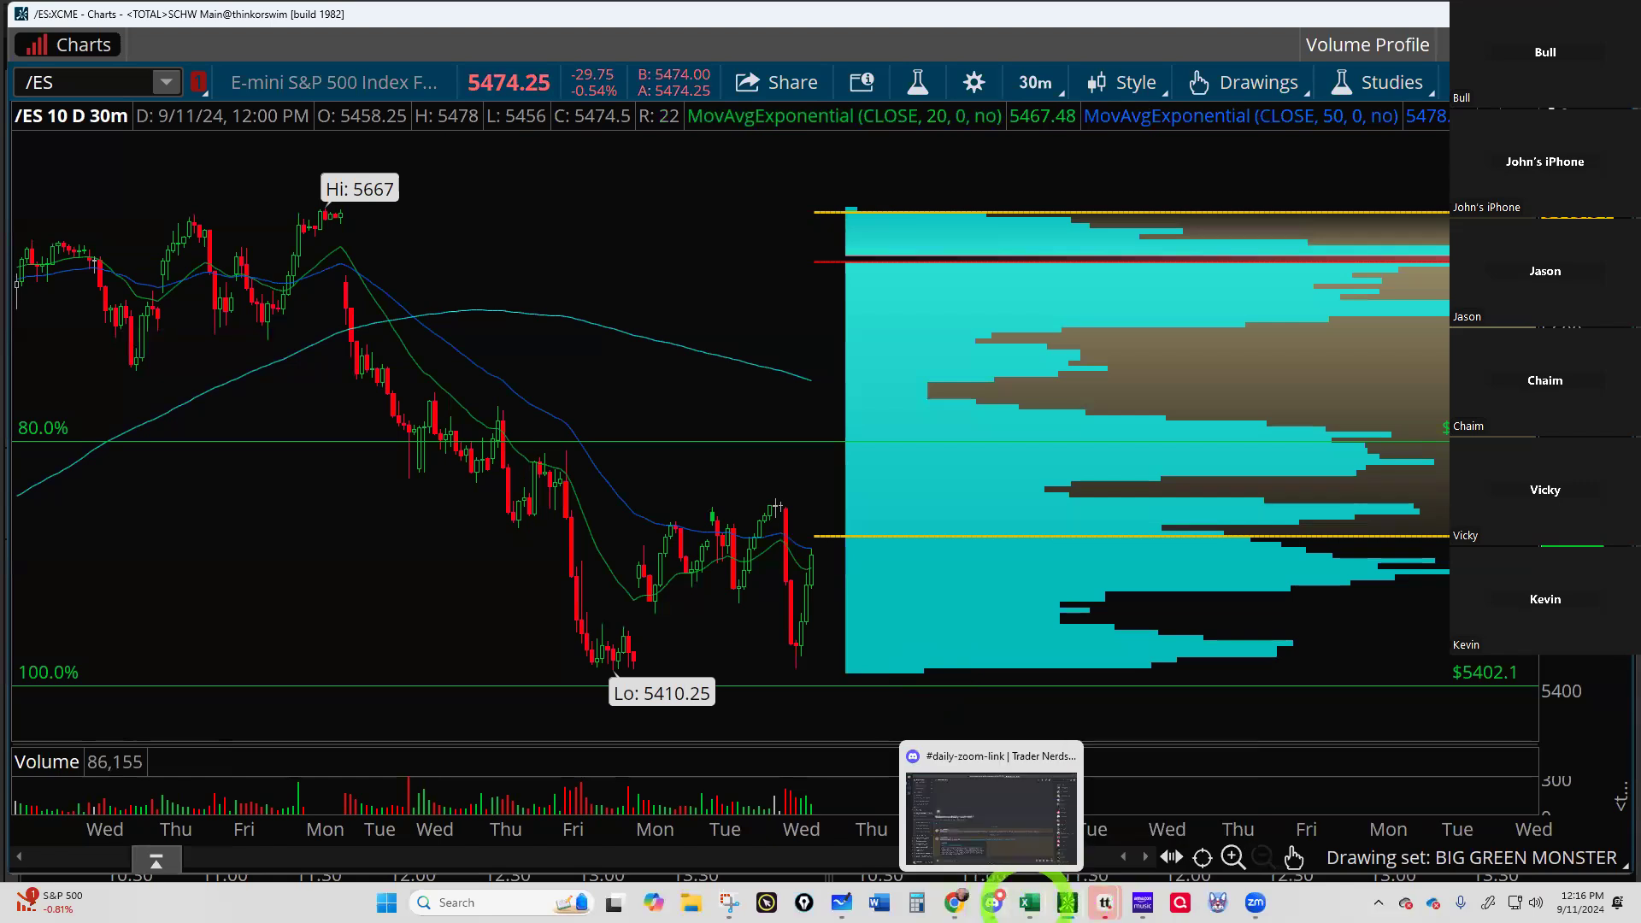
# Step: In the Net Liq sheet, enter 9/11/2024 as the date in row 19
pyautogui.click(816, 834)
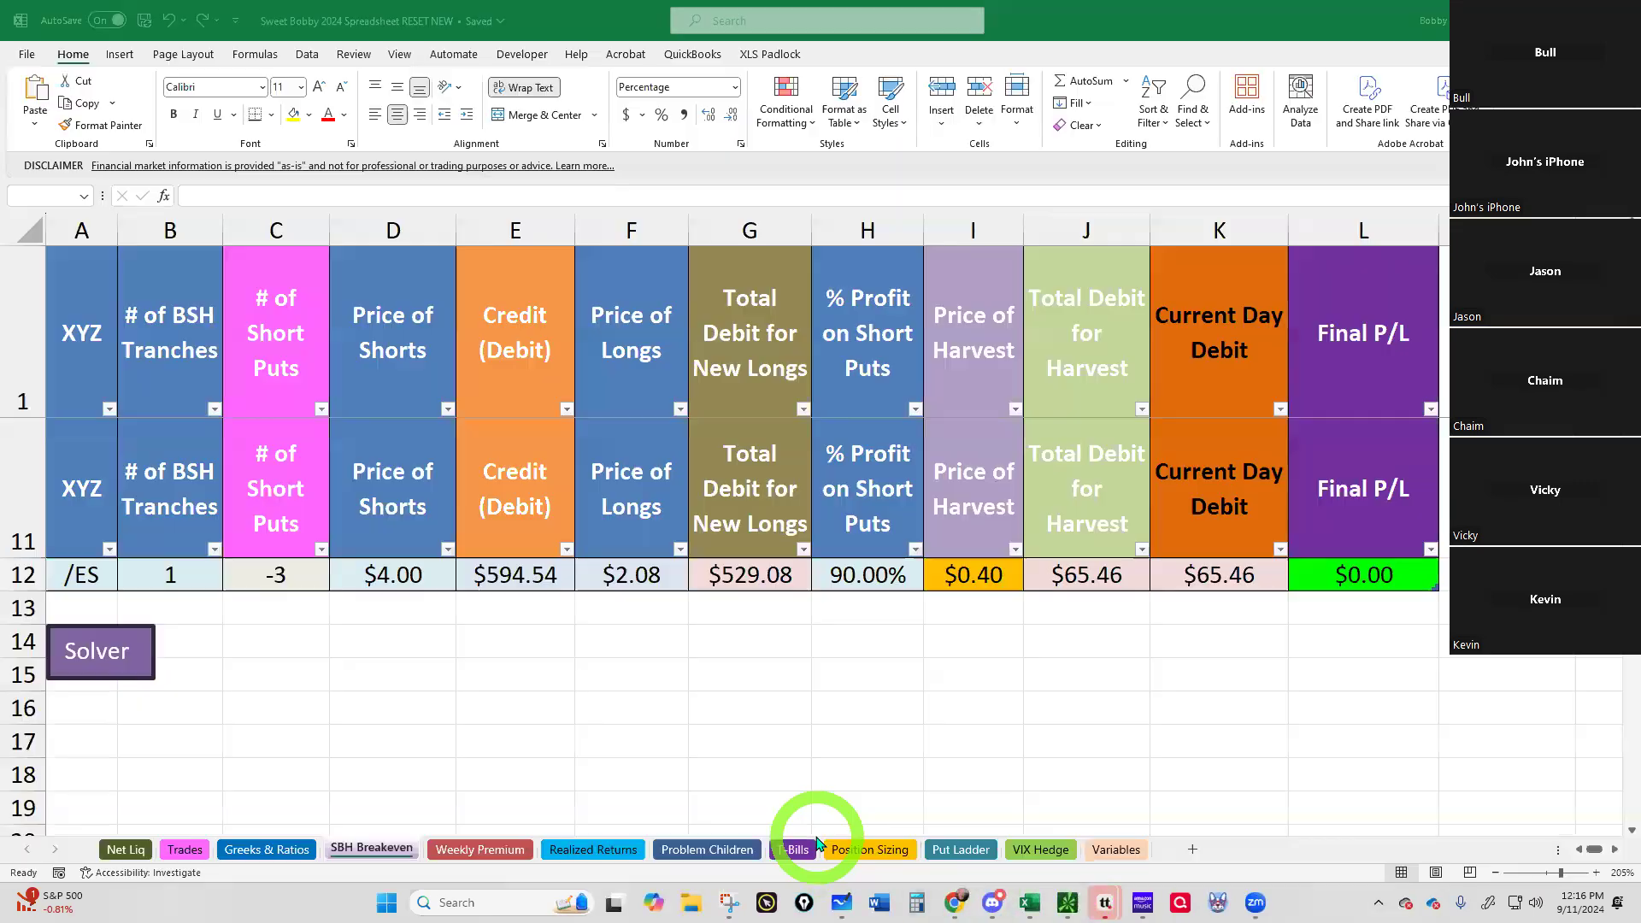
pyautogui.click(126, 849)
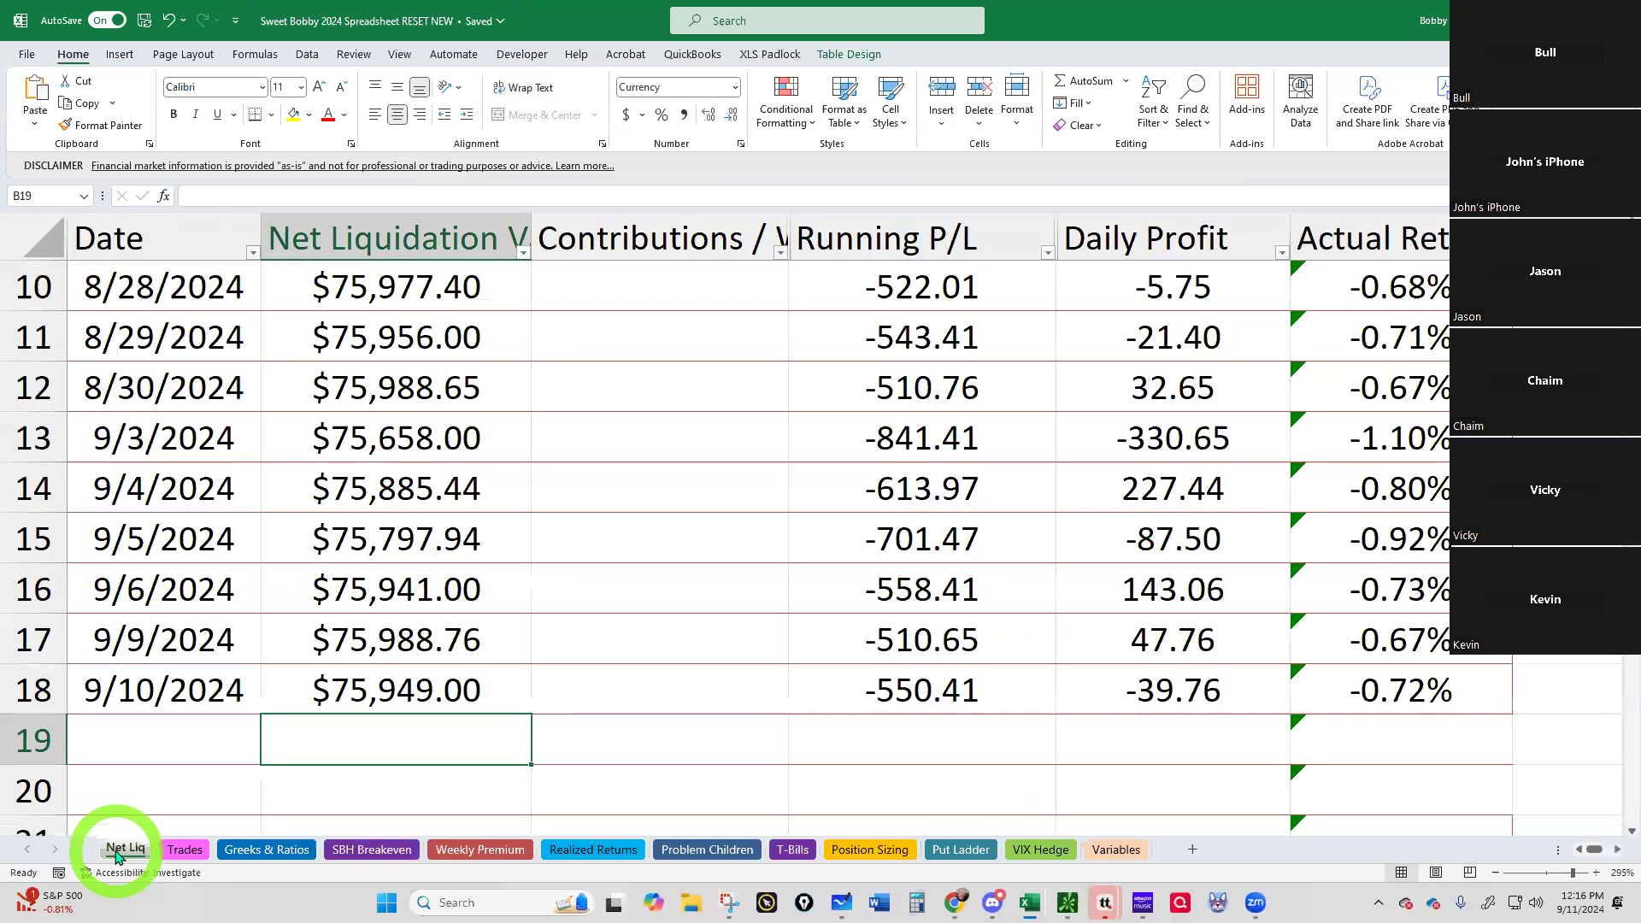
pyautogui.click(139, 746)
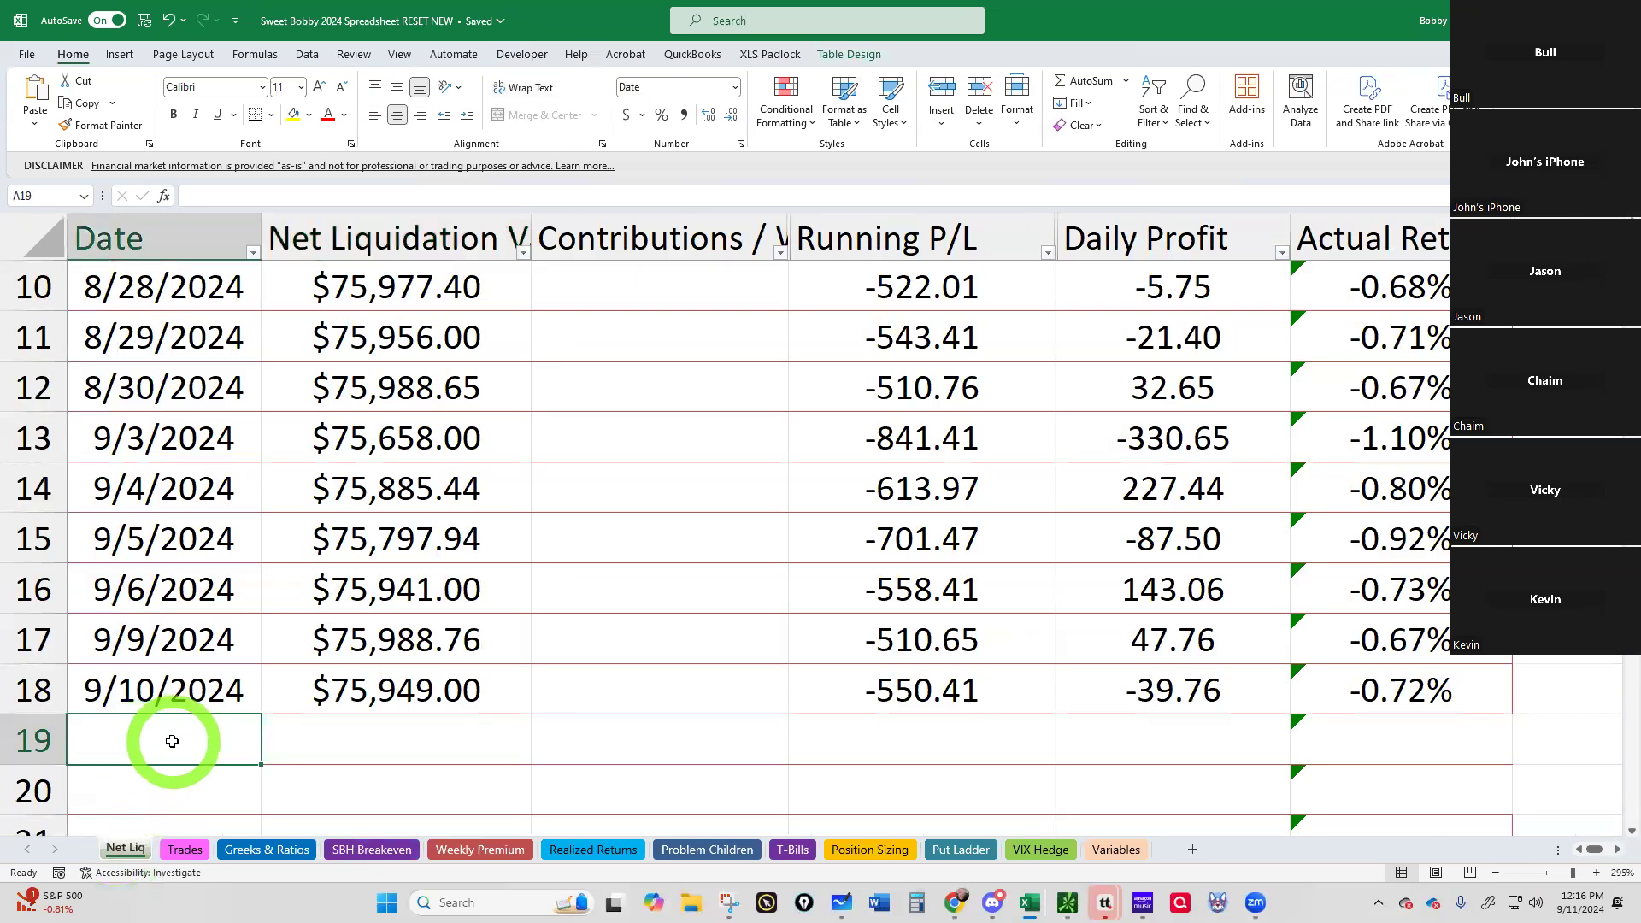
pyautogui.write('9/11')
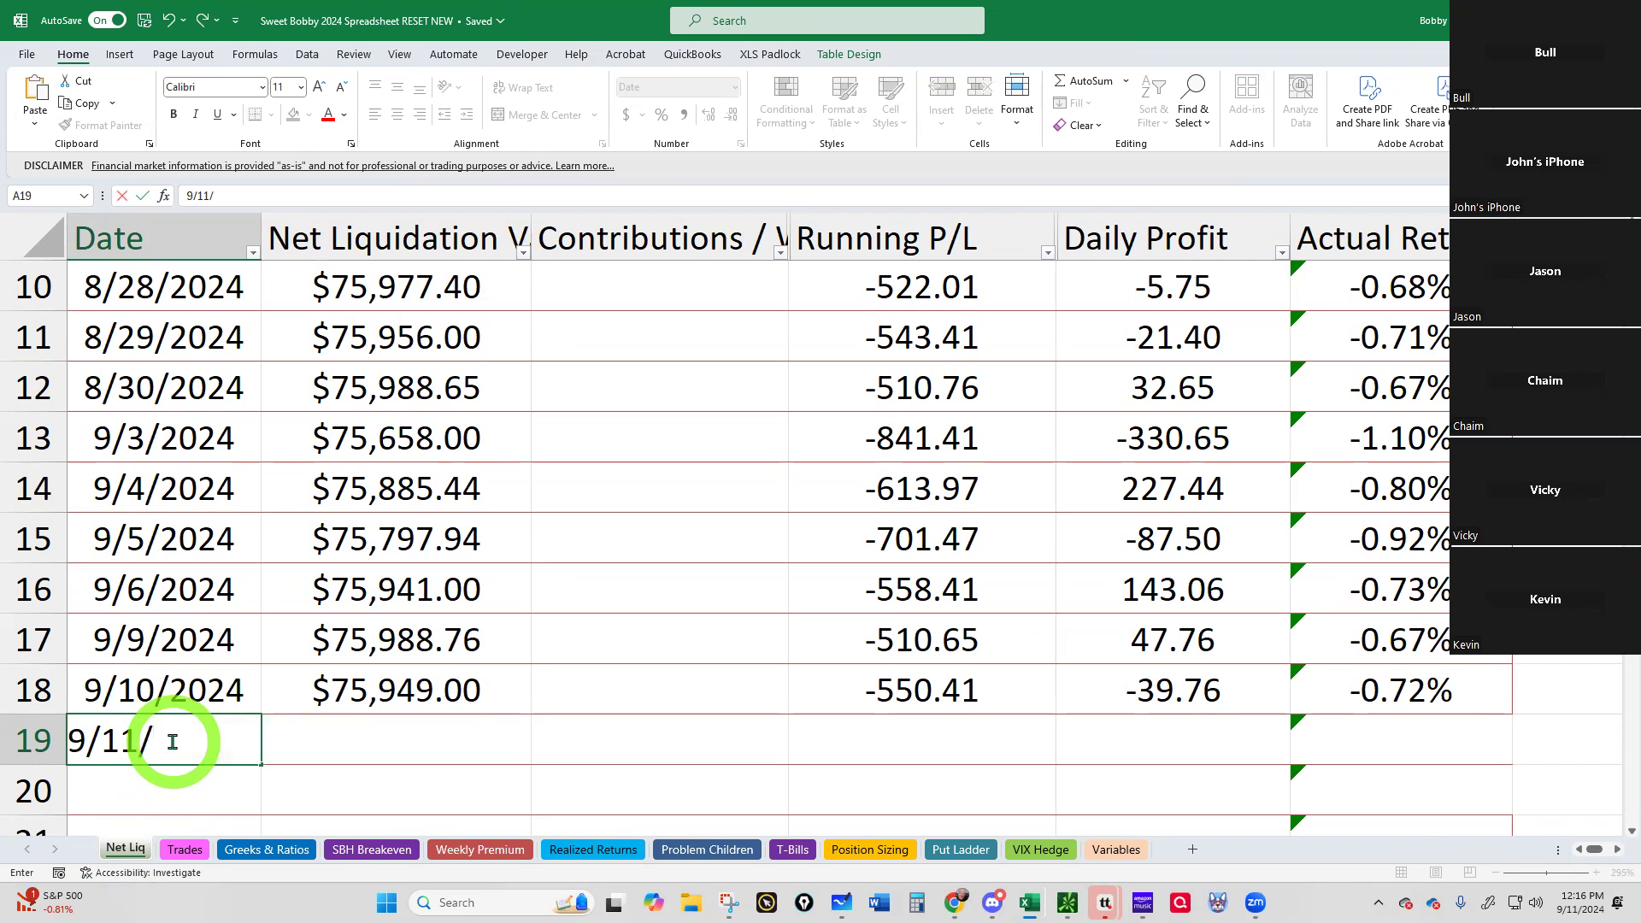
pyautogui.write('/2024')
pyautogui.press('Return')
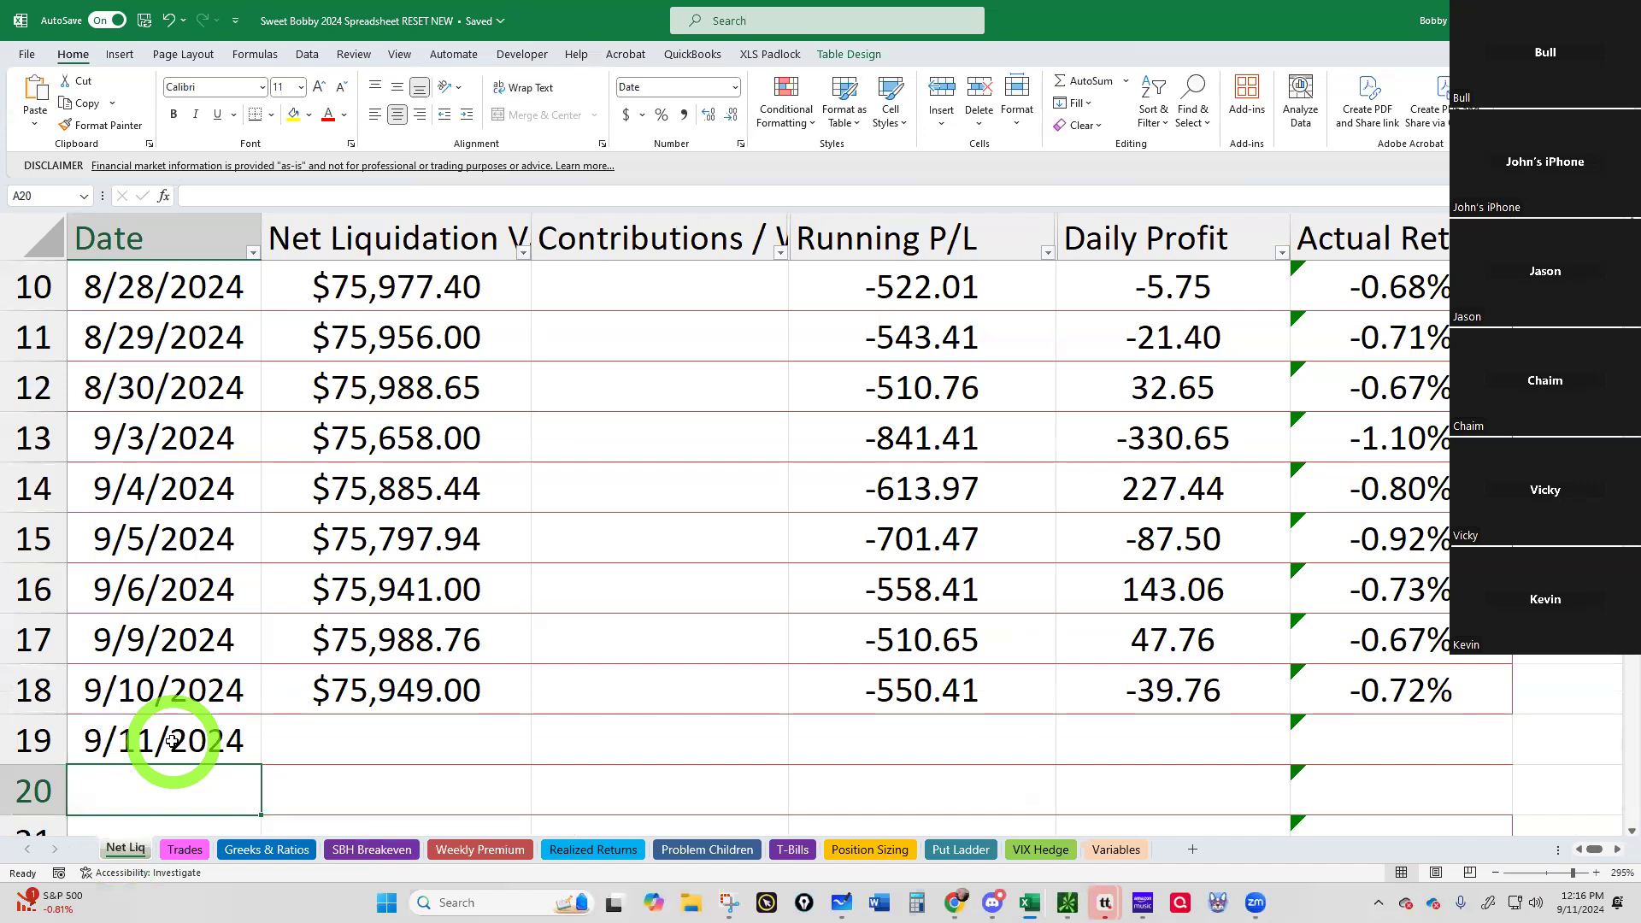
# Step: Record $75,959.94 net liquidation for 9/11/2024, then go to the Greeks & Ratios sheet
pyautogui.click(345, 740)
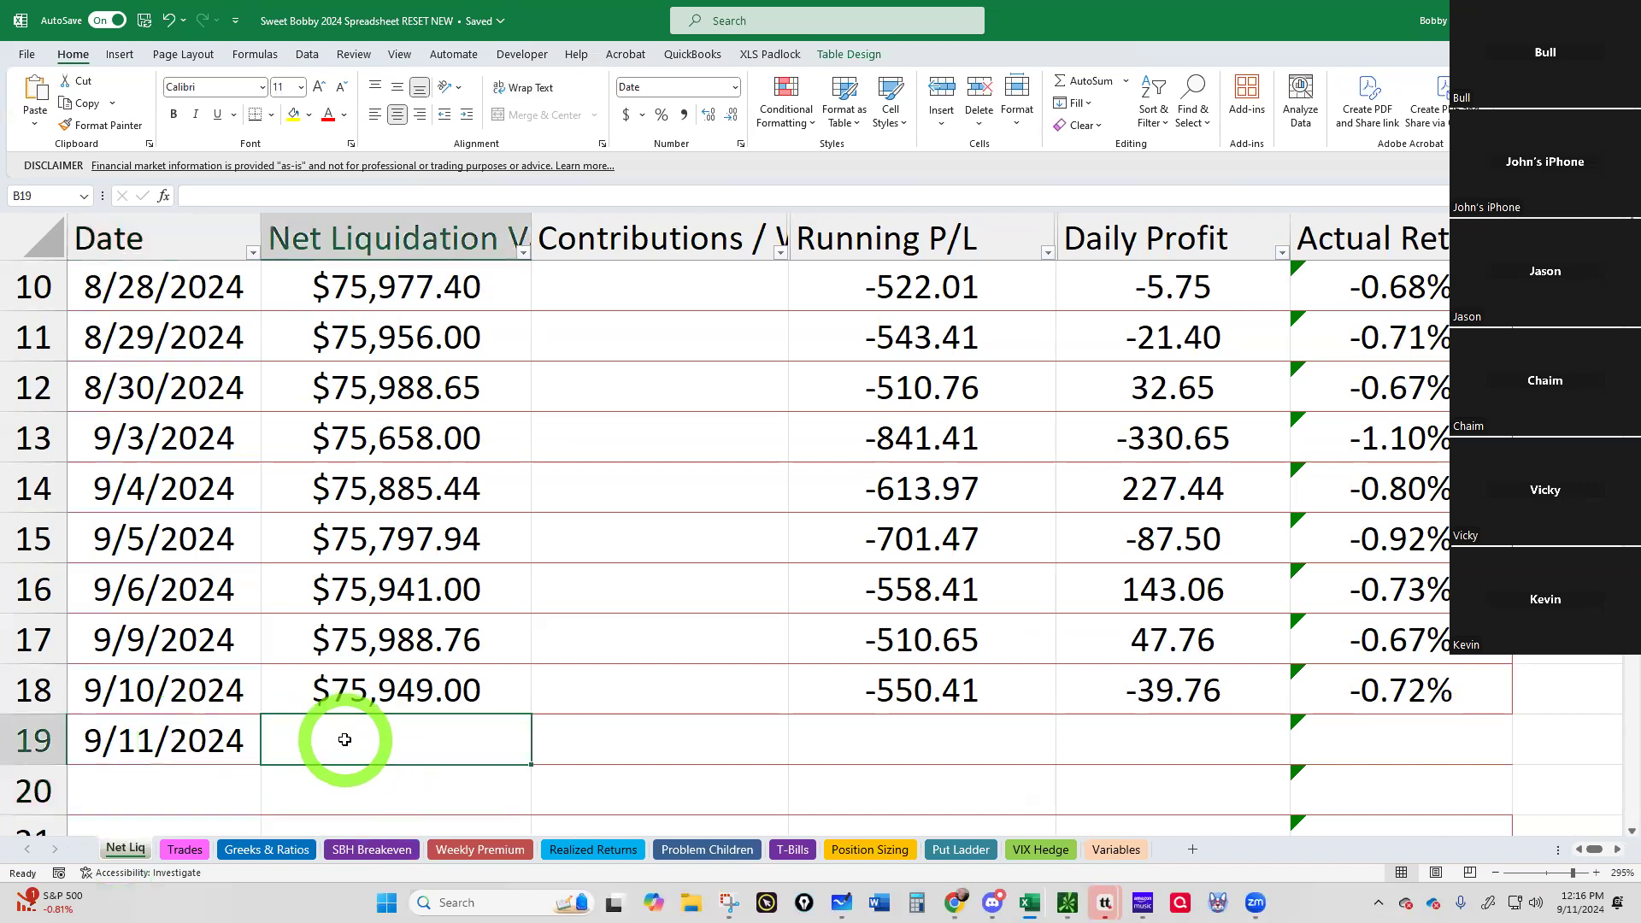
pyautogui.write('75959.94')
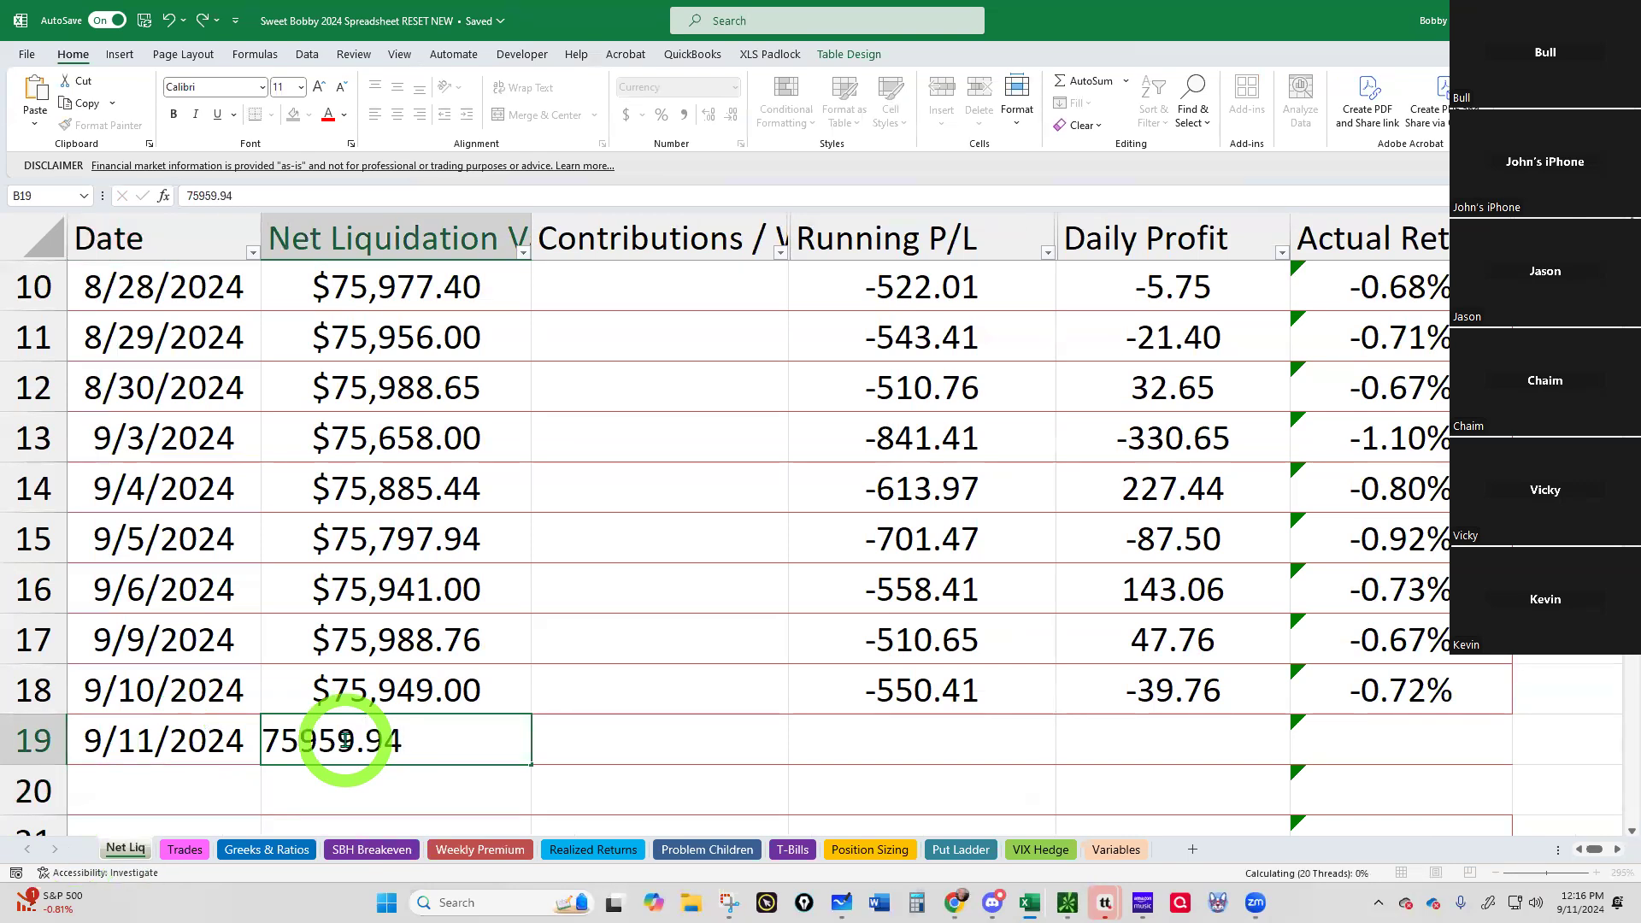
pyautogui.press('Return')
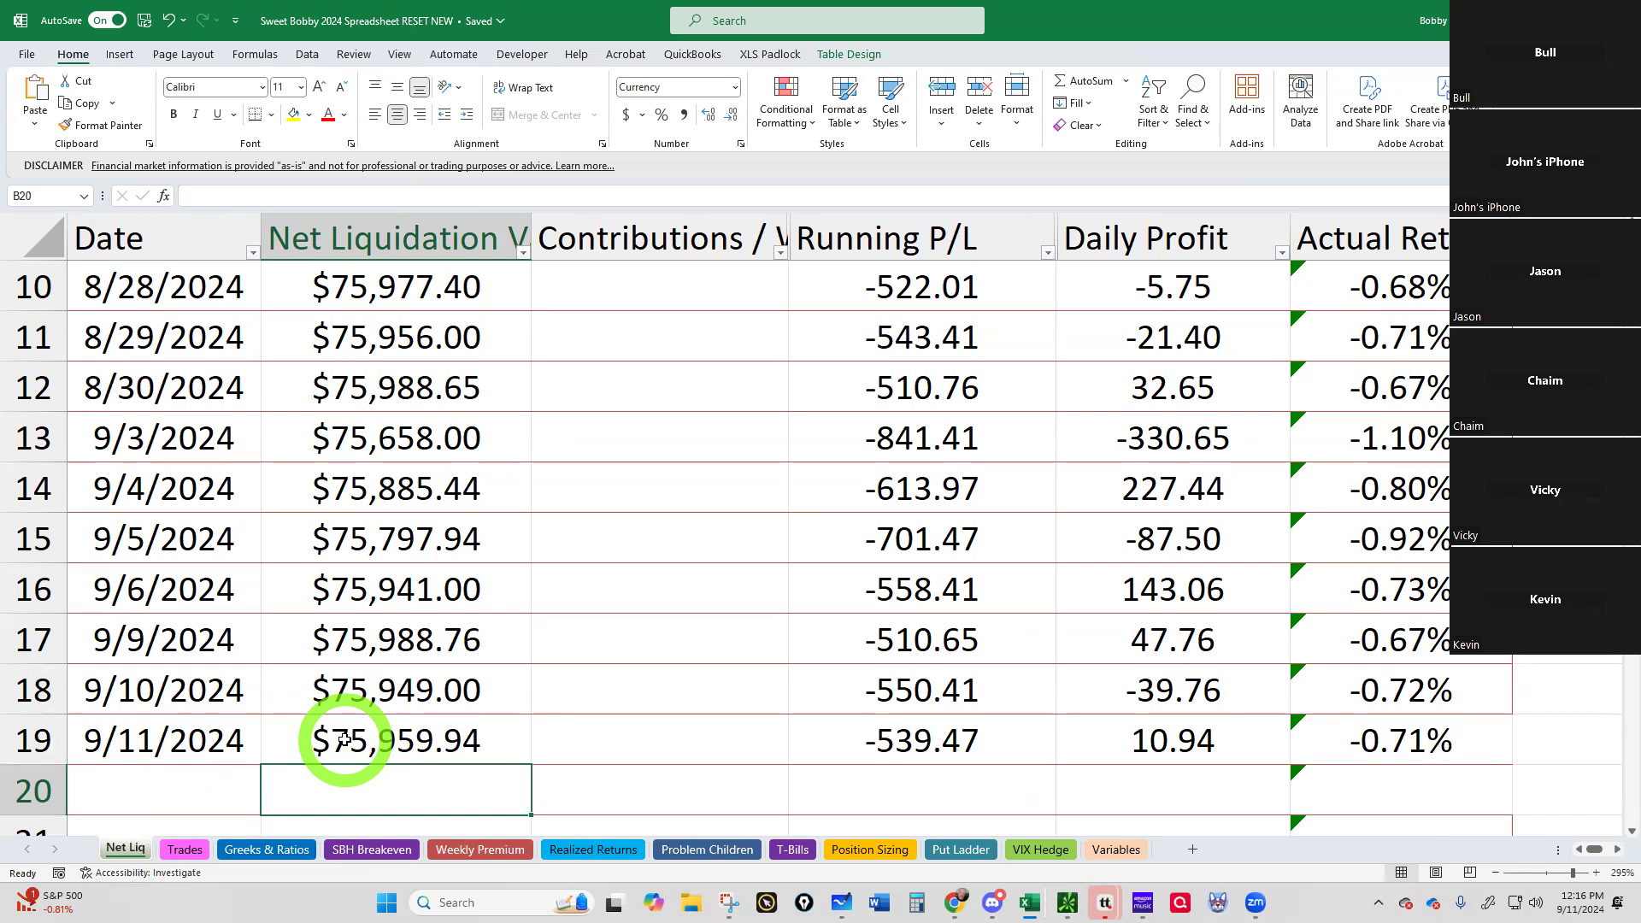
pyautogui.click(267, 849)
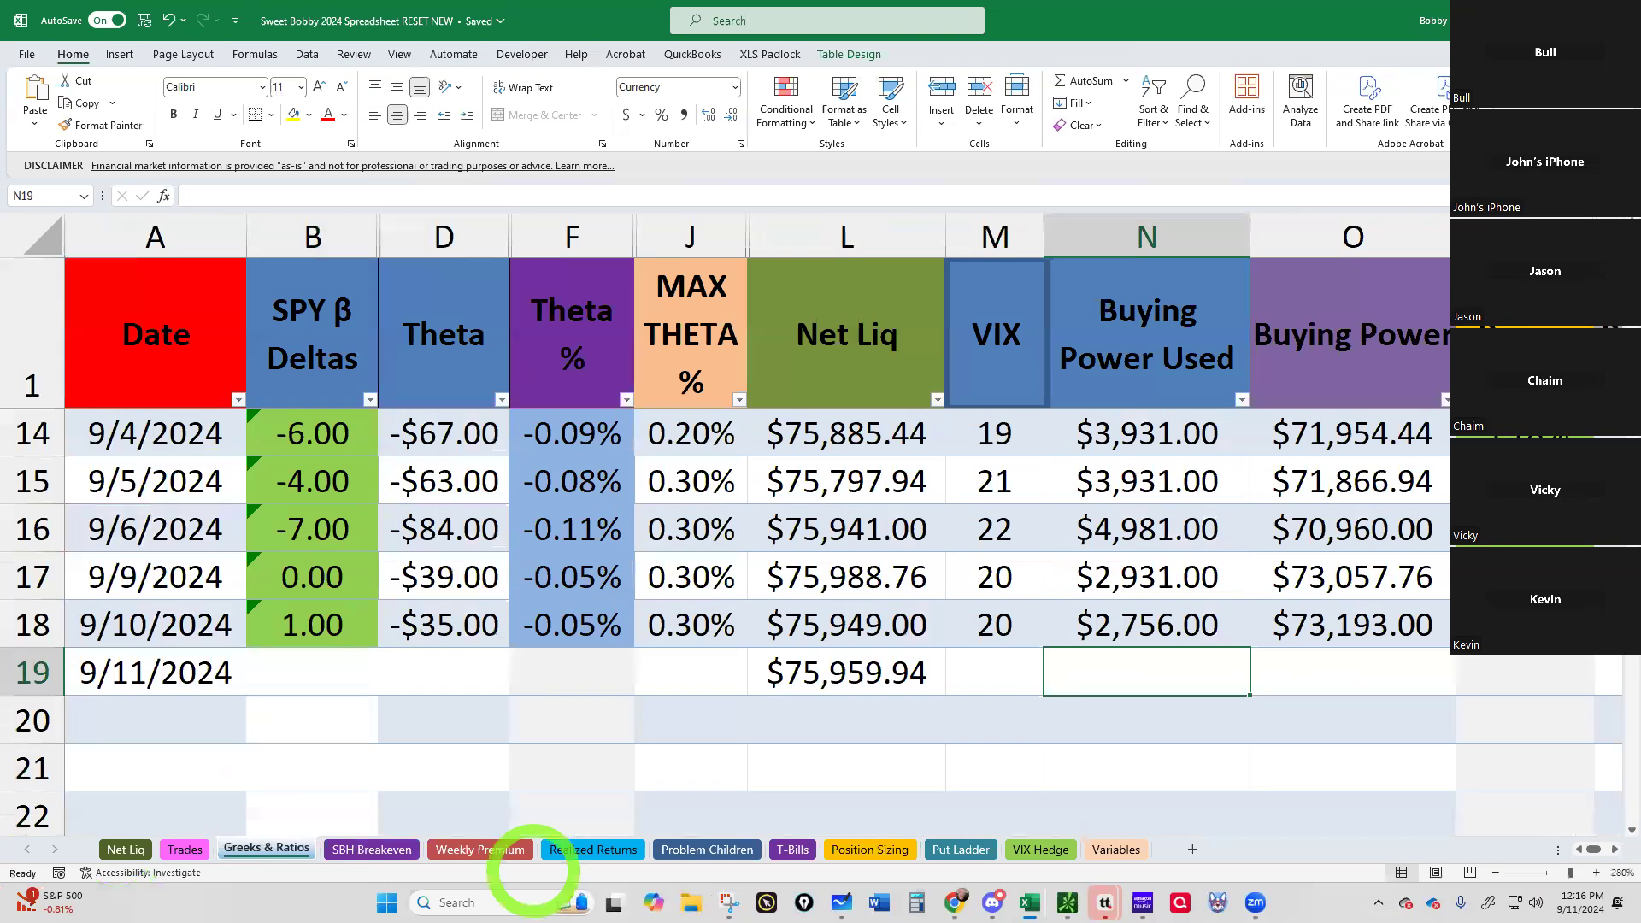
# Step: Log back into the expired tastytrade session by pasting and re-entering the account password
pyautogui.moveTo(1104, 902)
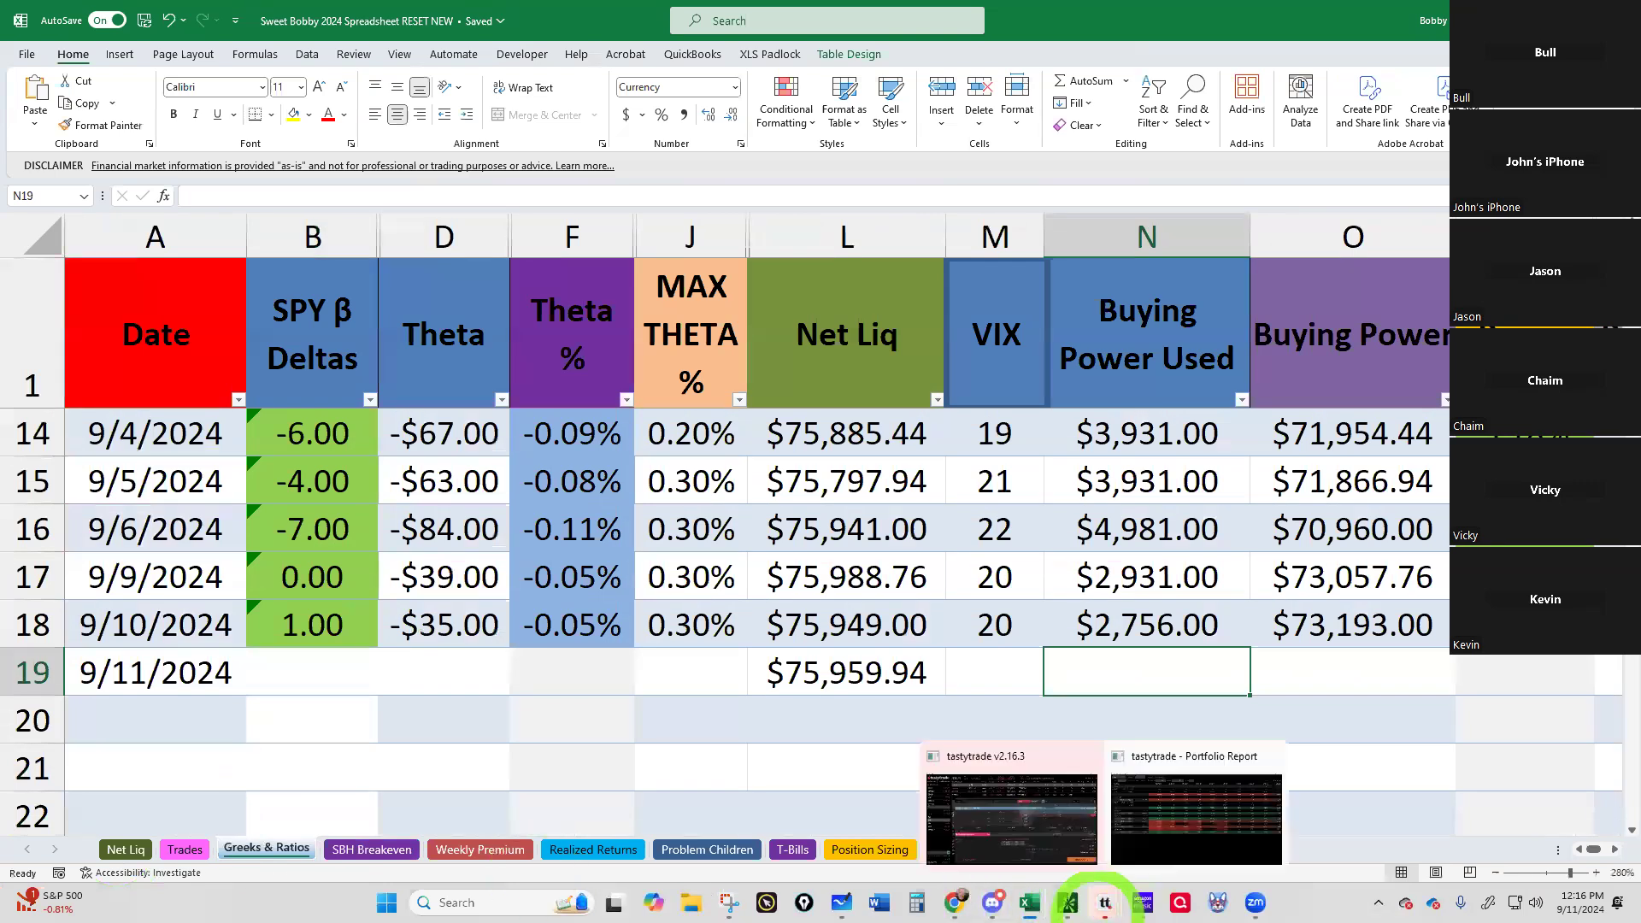
pyautogui.click(1032, 839)
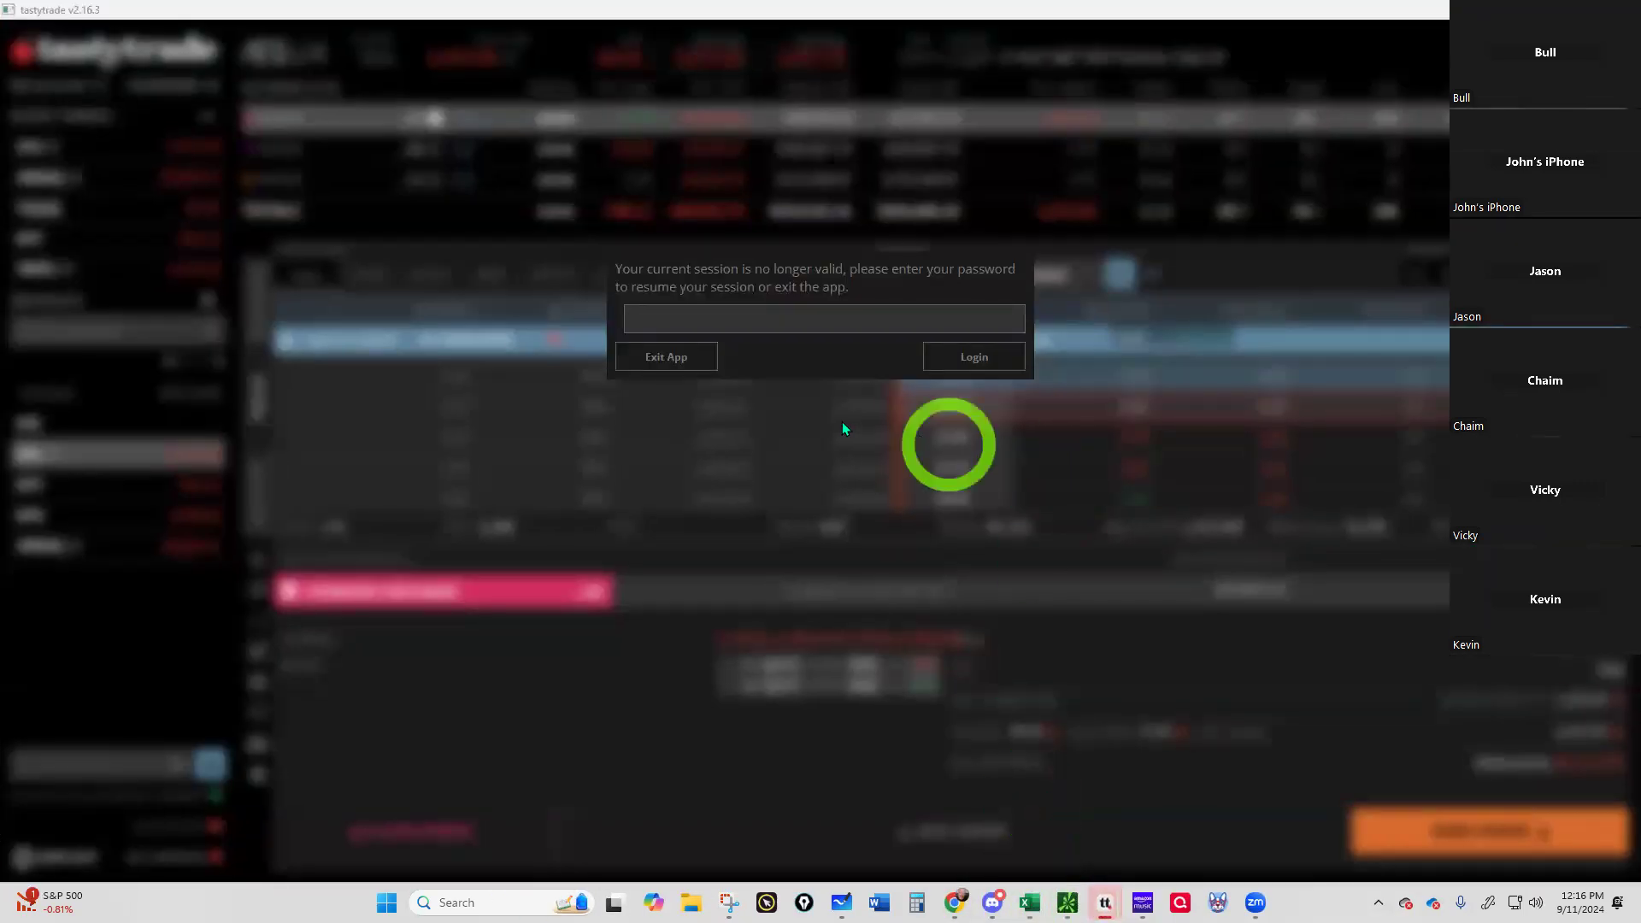
pyautogui.rightClick(637, 317)
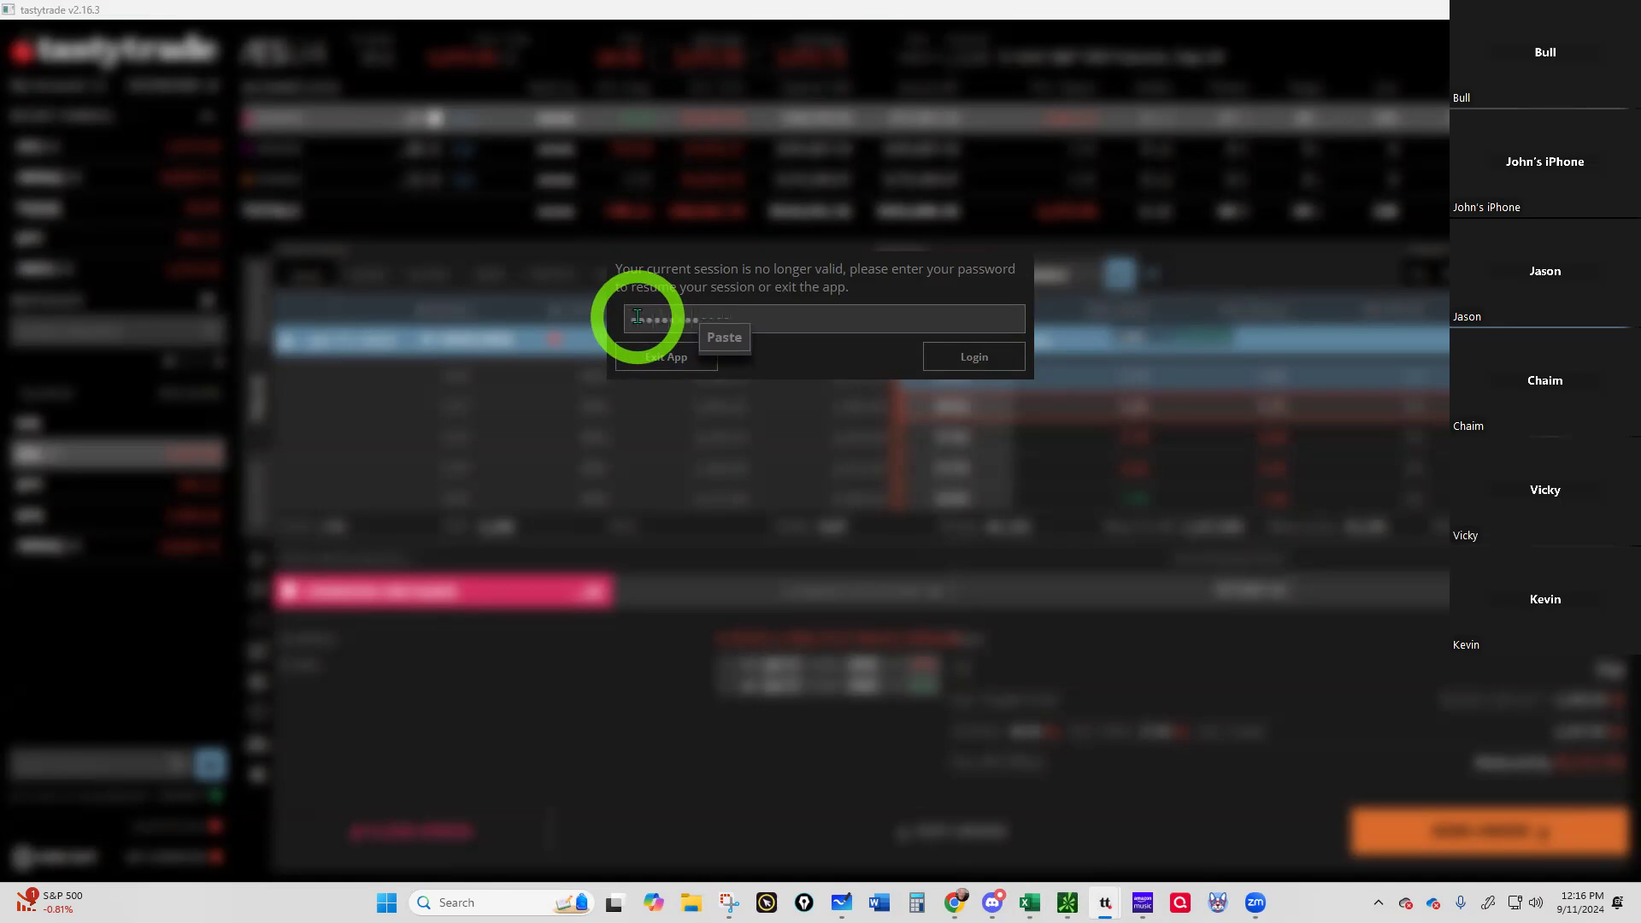
pyautogui.hotkey('ctrl', 'v')
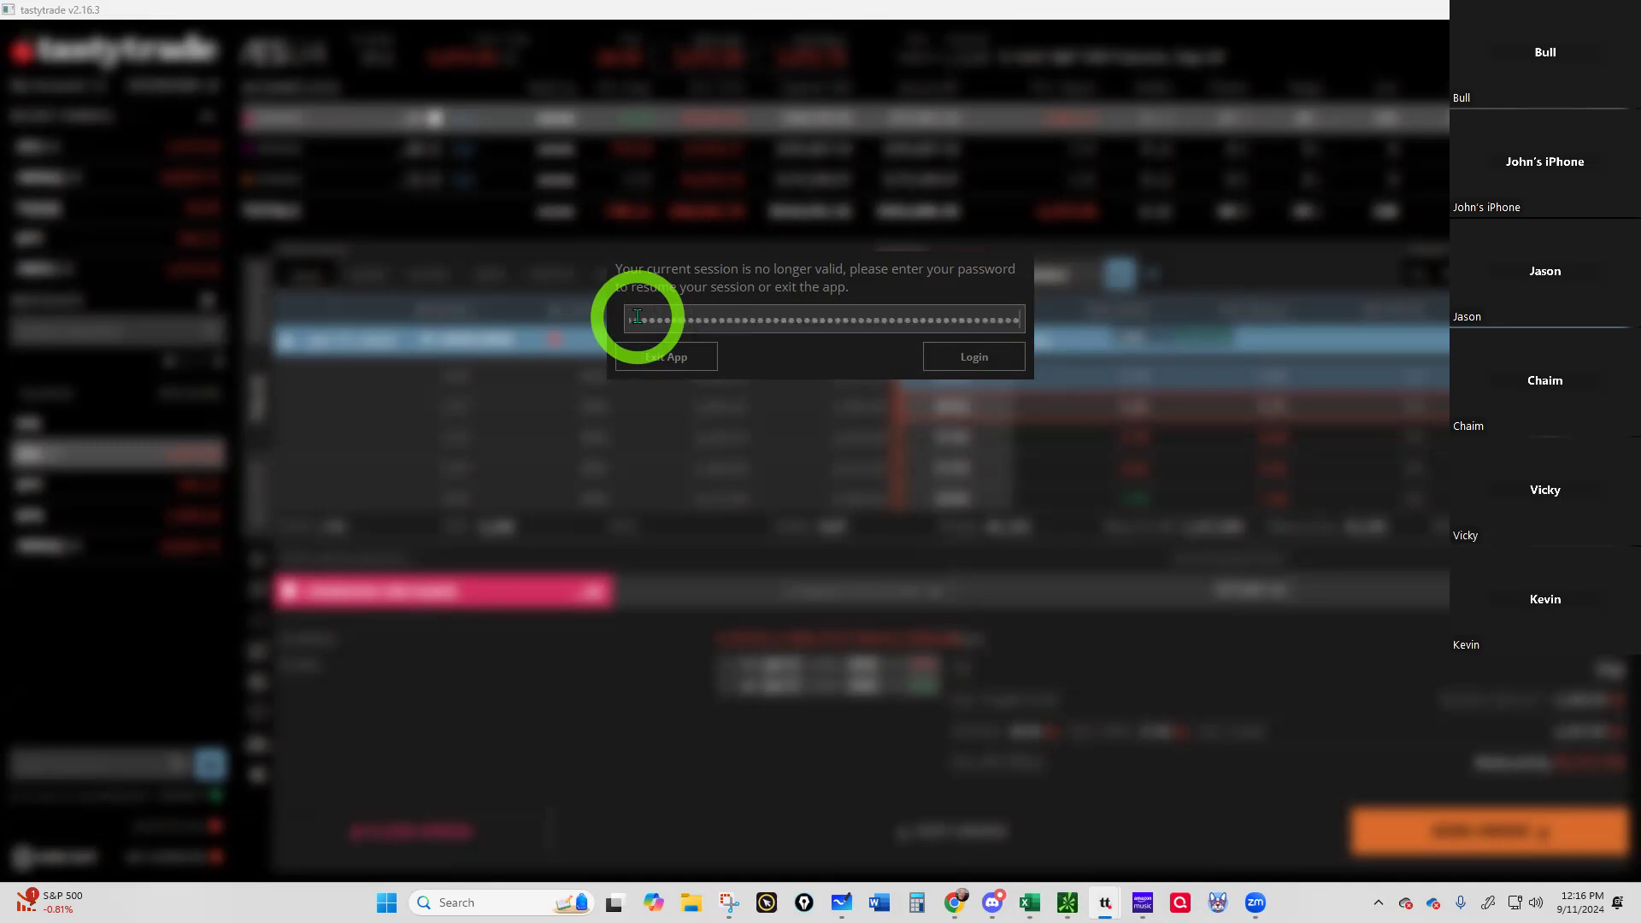
pyautogui.click(973, 359)
pyautogui.click(803, 329)
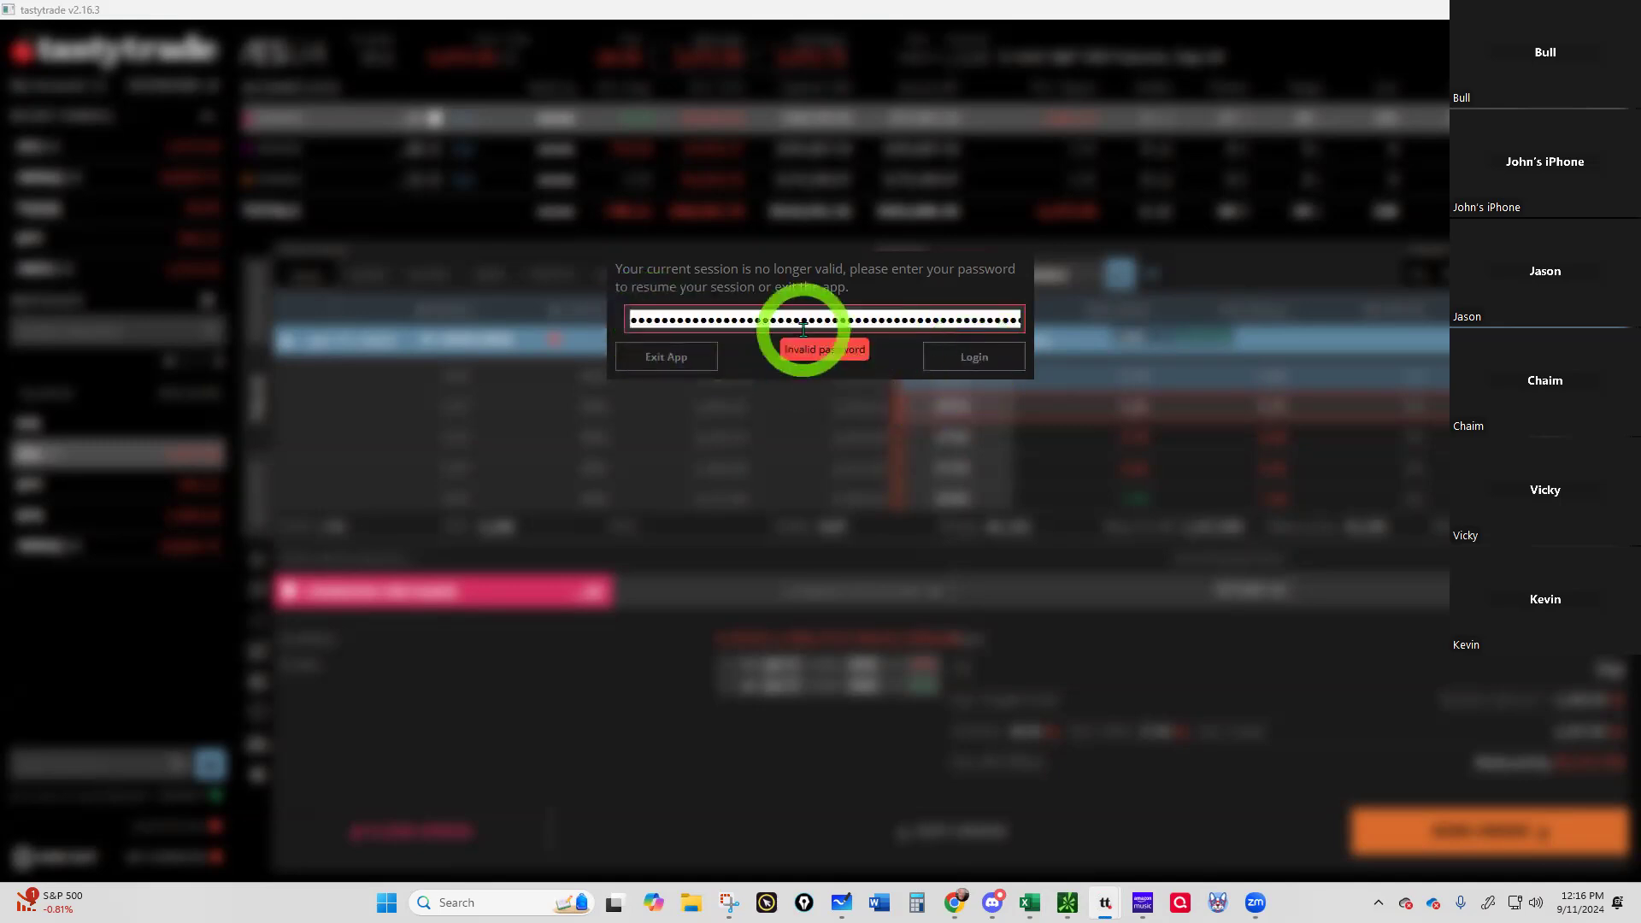
pyautogui.press('BackSpace')
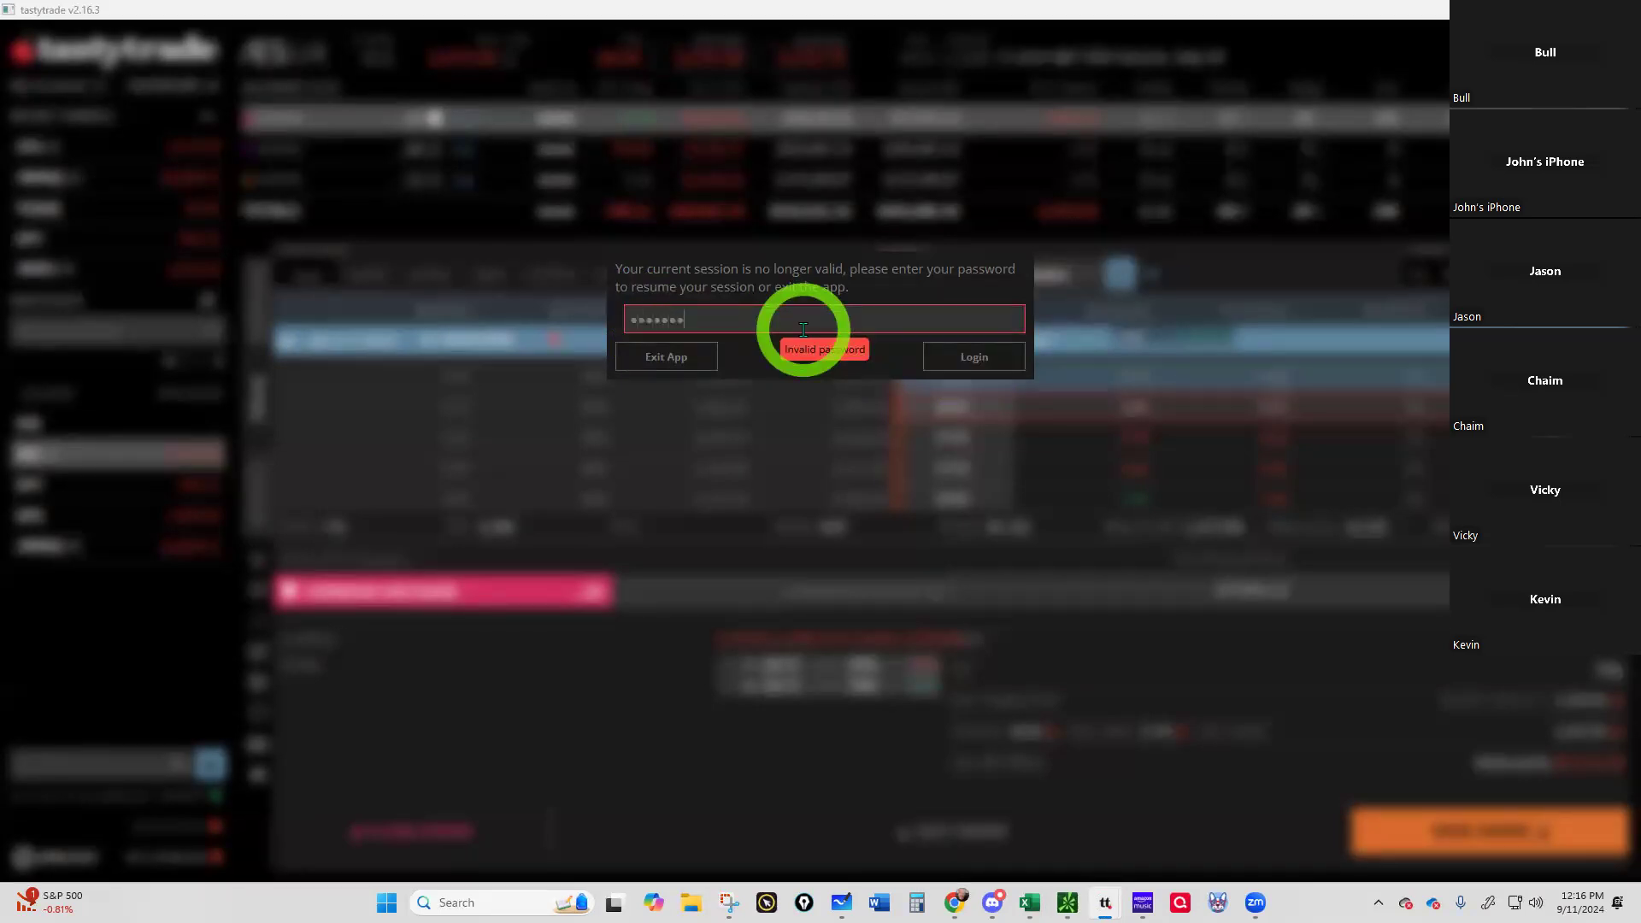
pyautogui.press('Return')
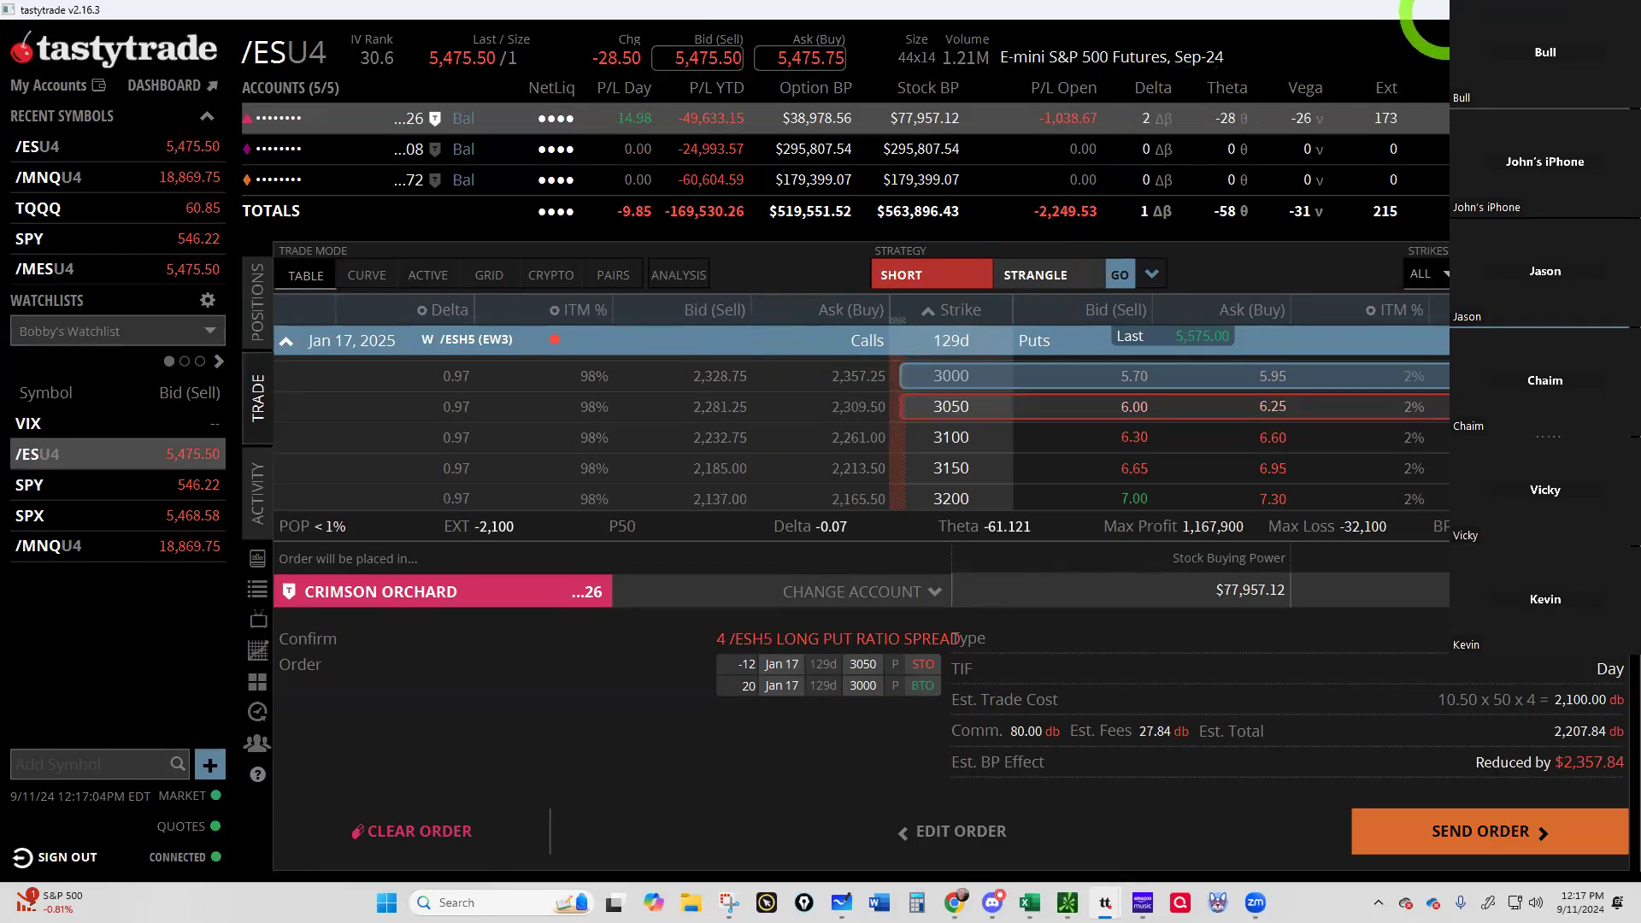
# Step: Log 2.00 SPY β deltas, -$28.00 theta and VIX 19 in the 9/11/2024 Greeks row
pyautogui.press('super+Down')
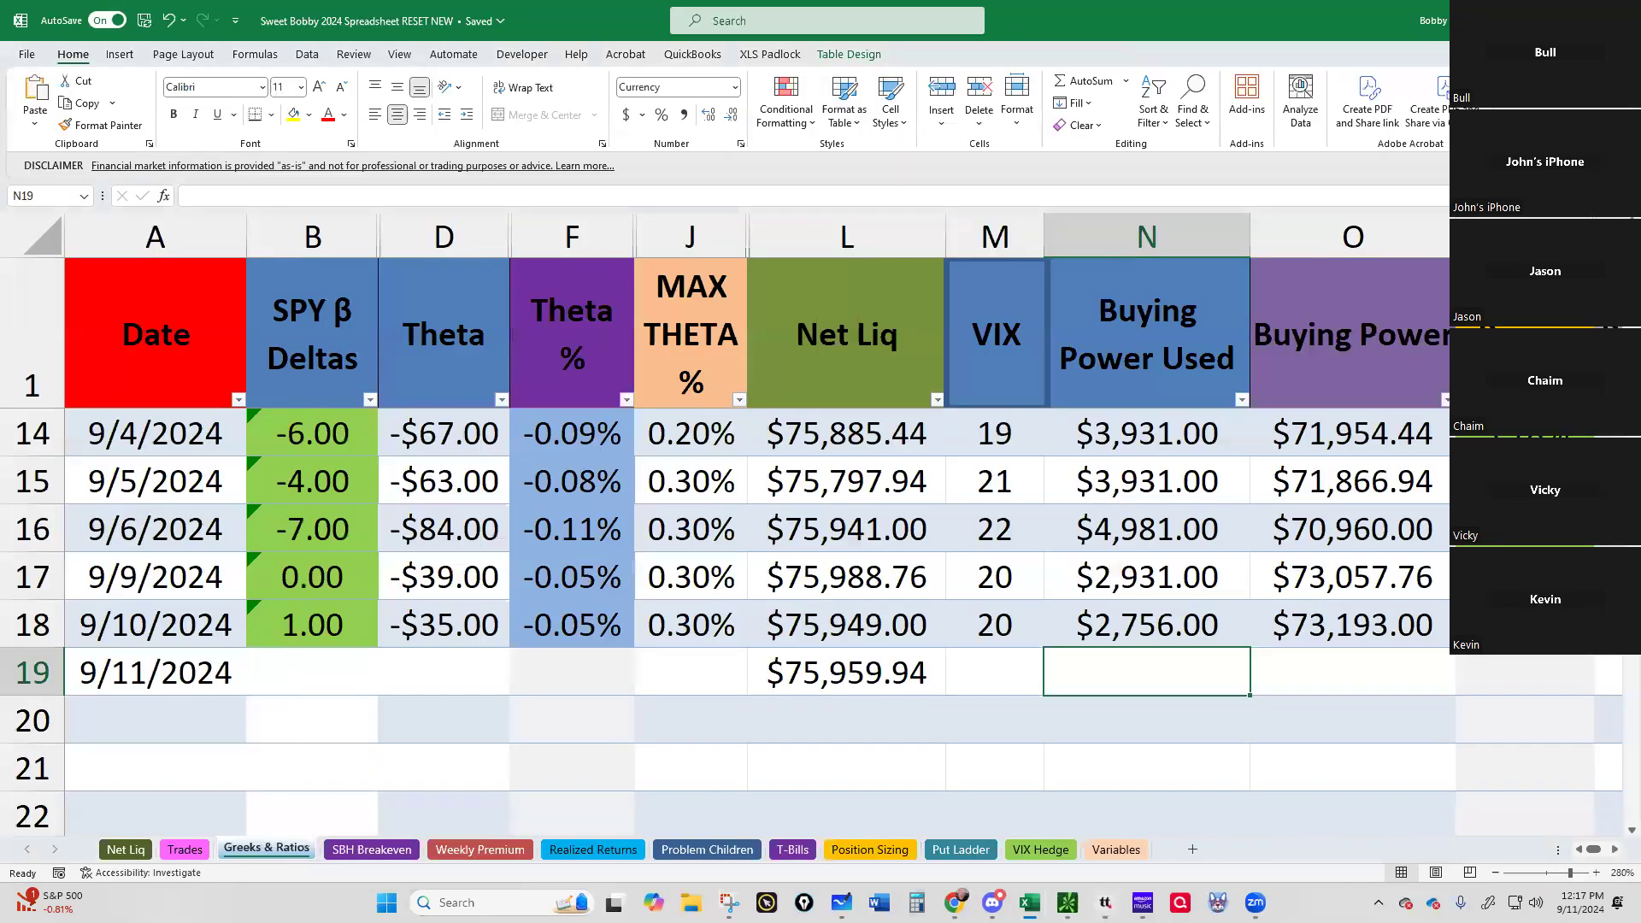
pyautogui.click(311, 675)
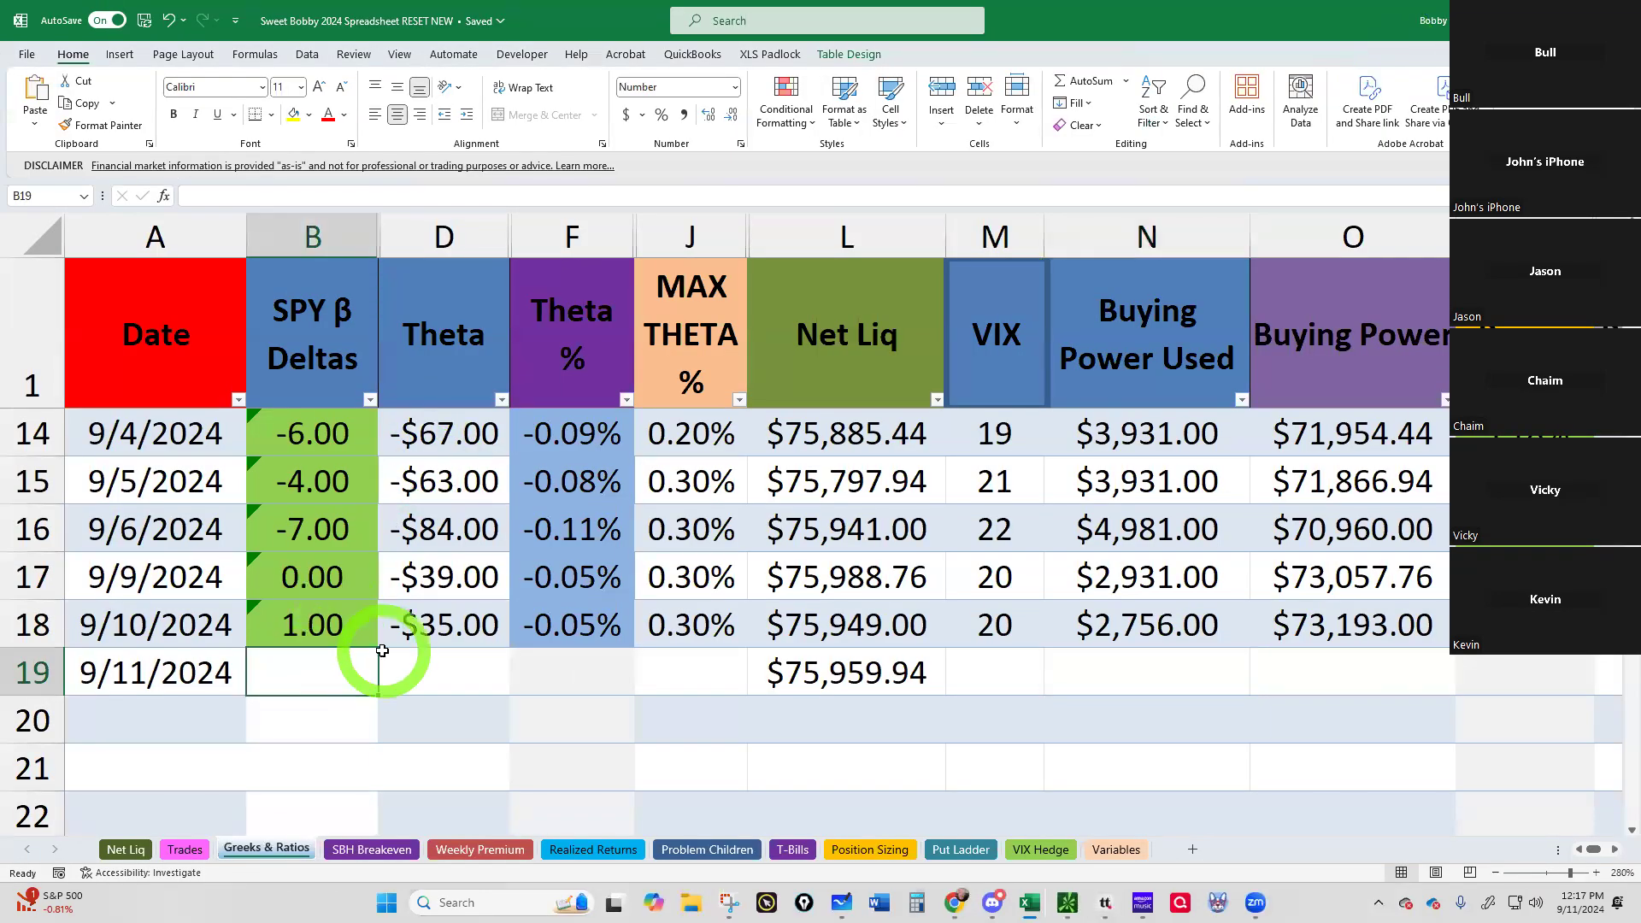
pyautogui.write('2')
pyautogui.click(446, 671)
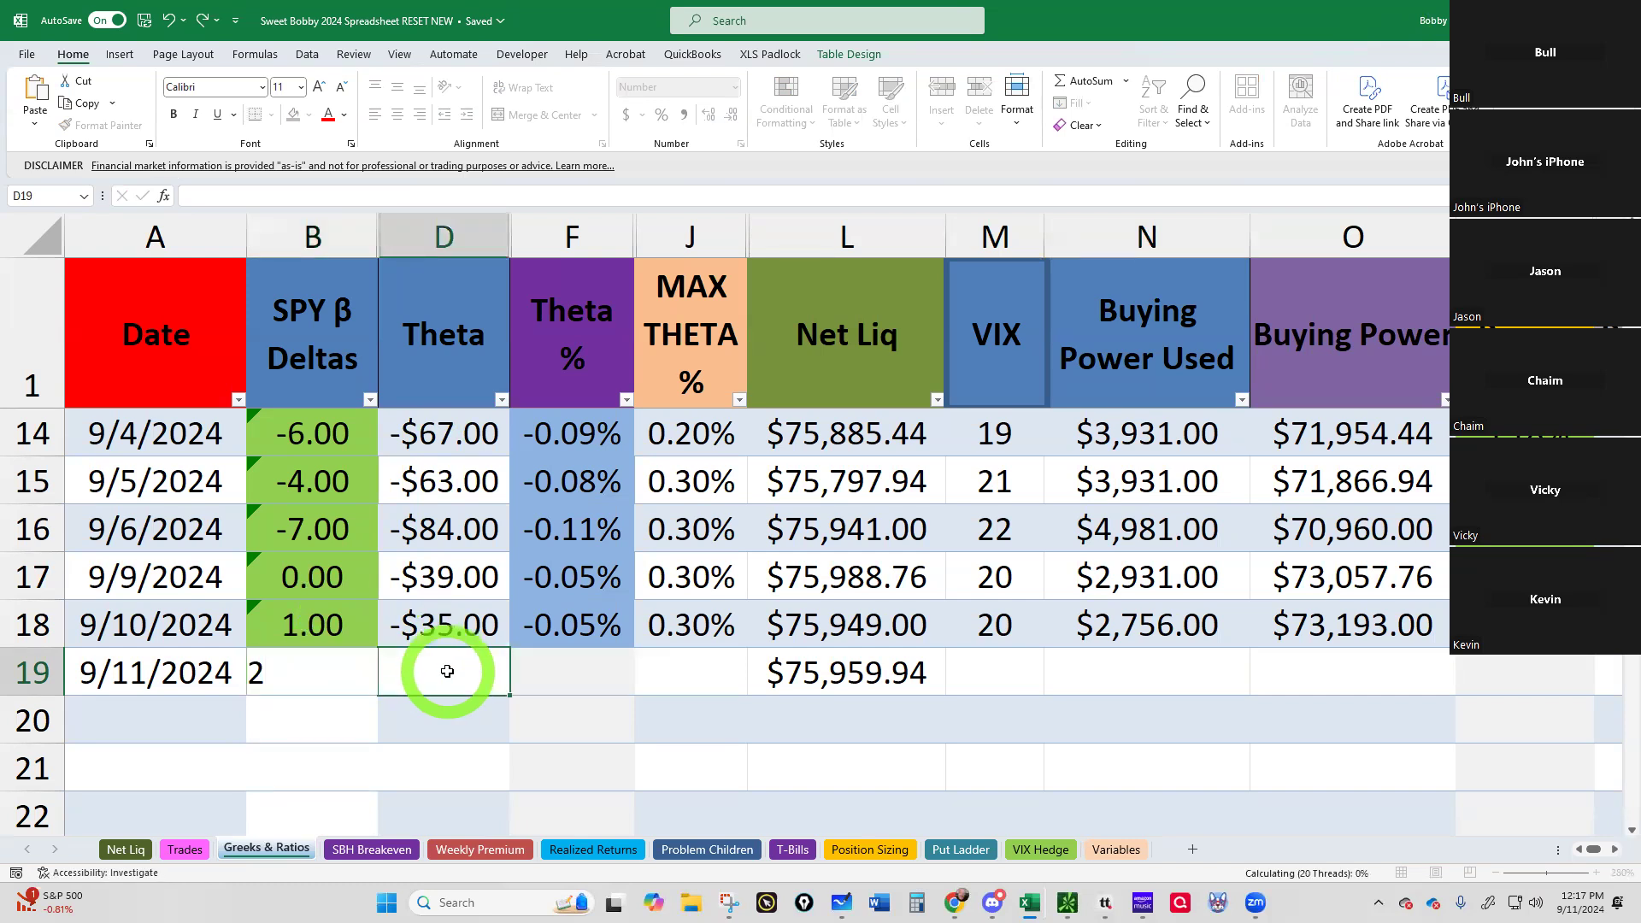
pyautogui.write('-28')
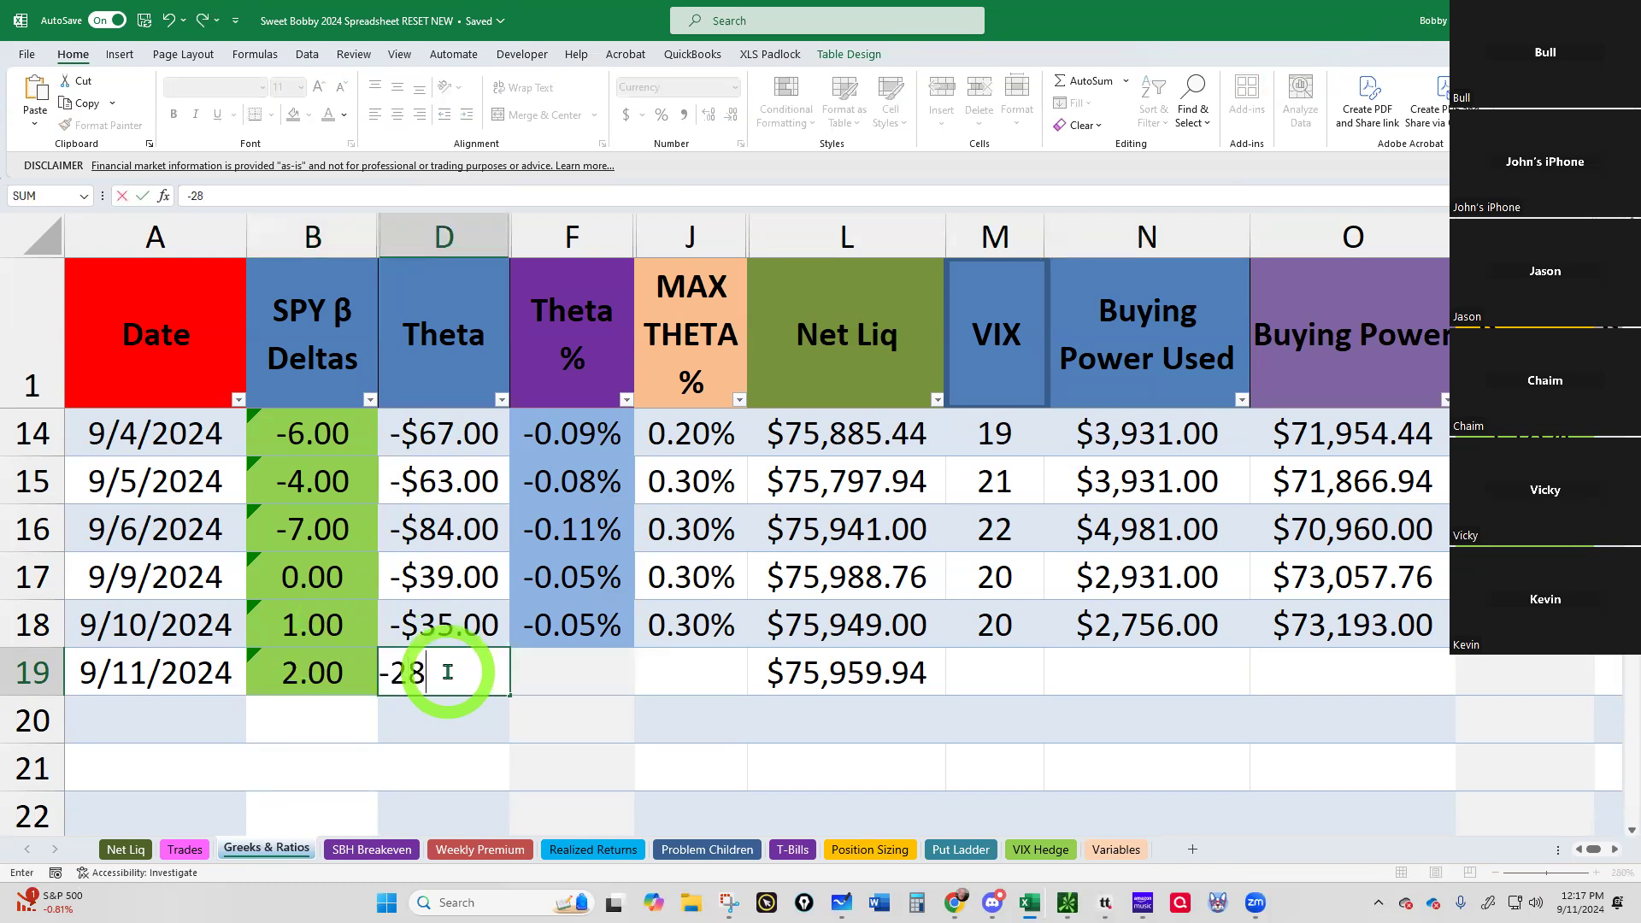
pyautogui.click(975, 663)
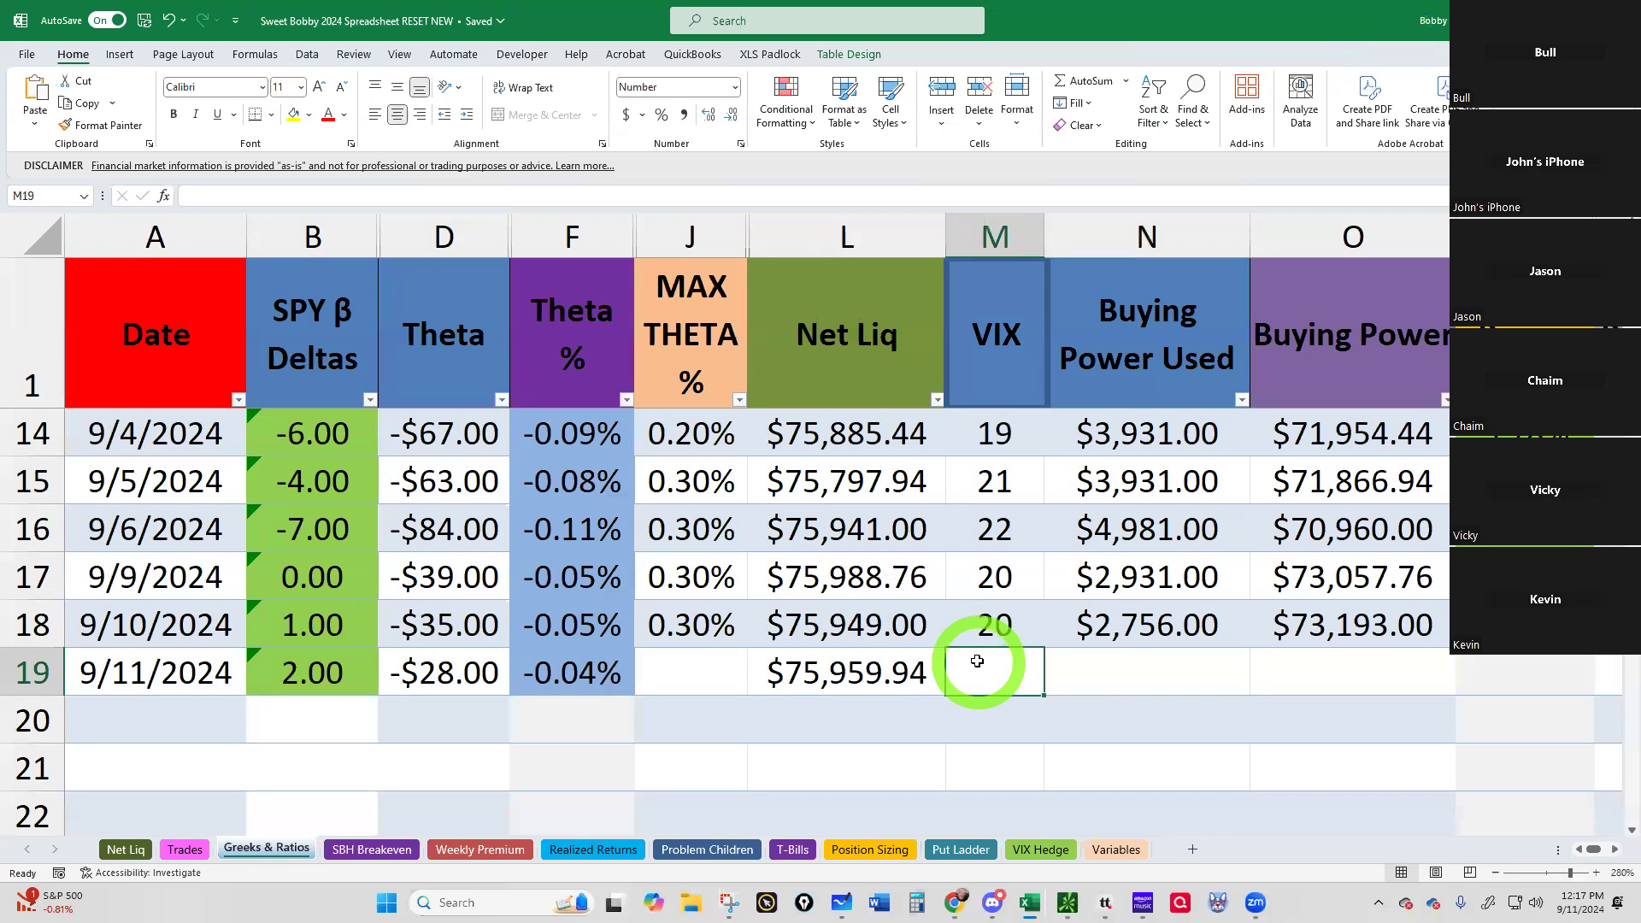
pyautogui.write('19')
pyautogui.press('Return')
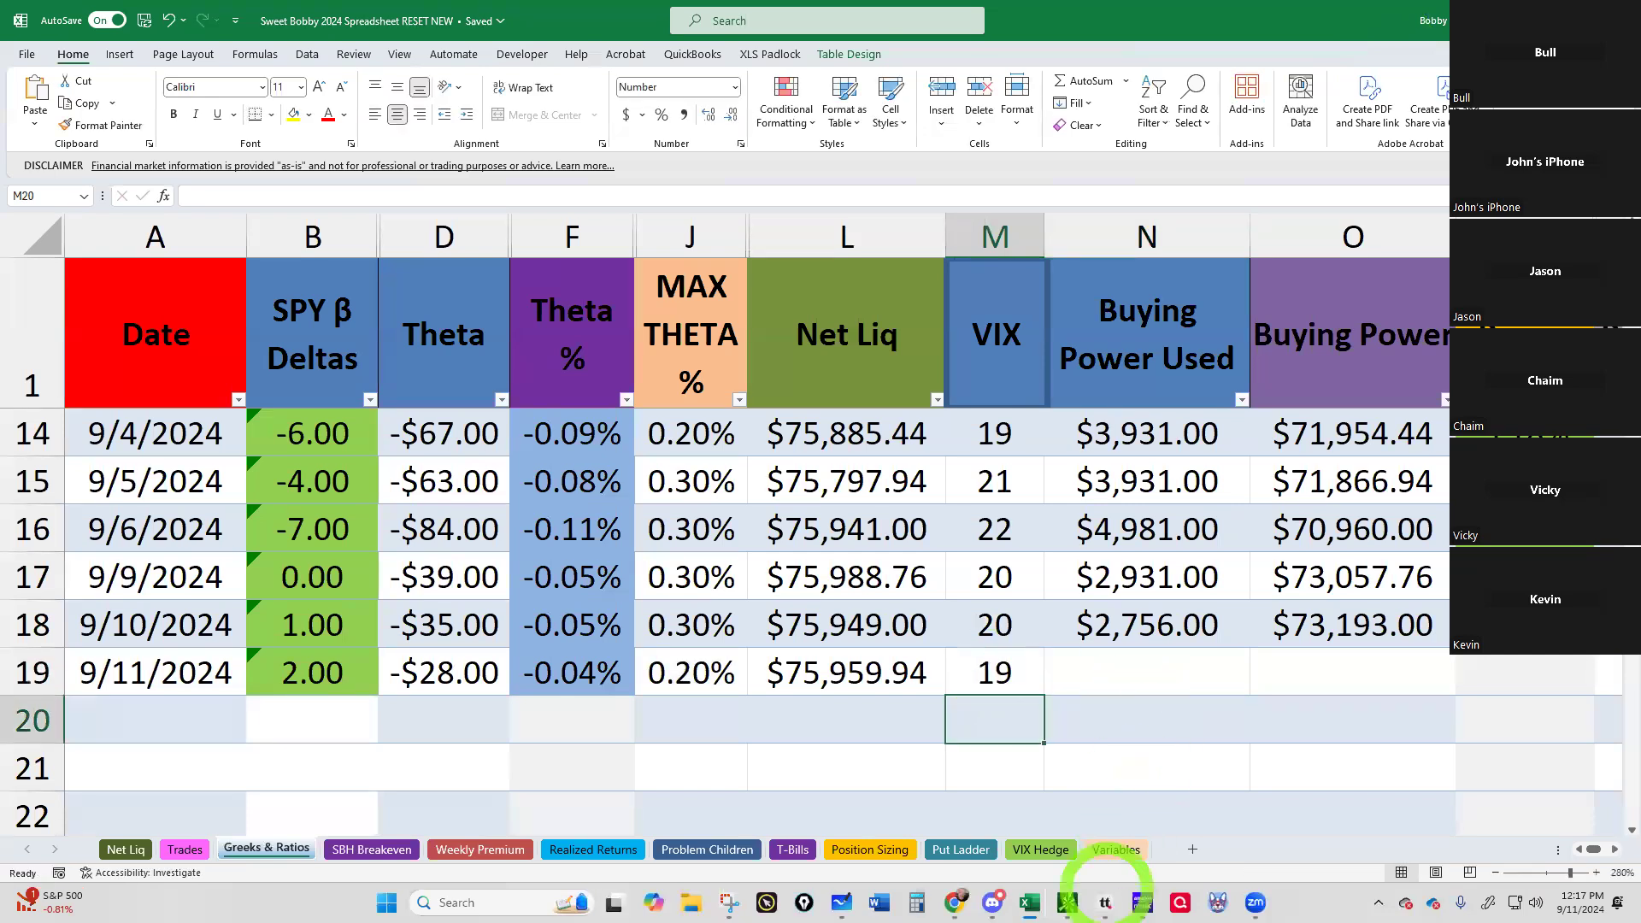
pyautogui.moveTo(1105, 897)
pyautogui.click(1177, 828)
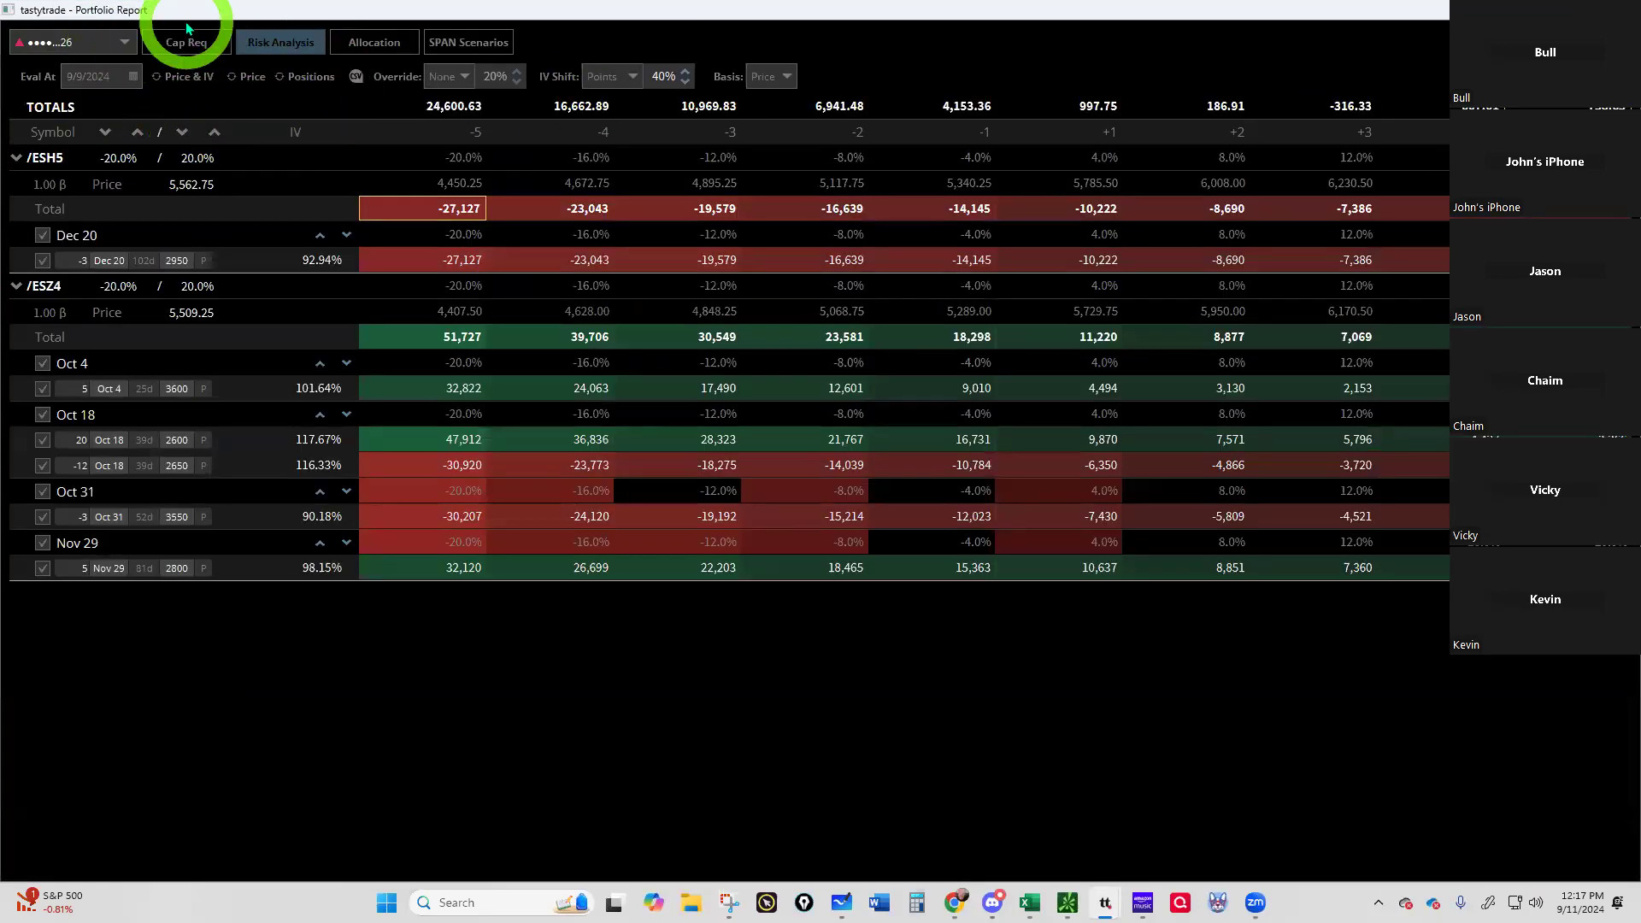
# Step: Show capital requirements per position: /ES at $2,493.75, 25.9% total BP usage
pyautogui.click(176, 44)
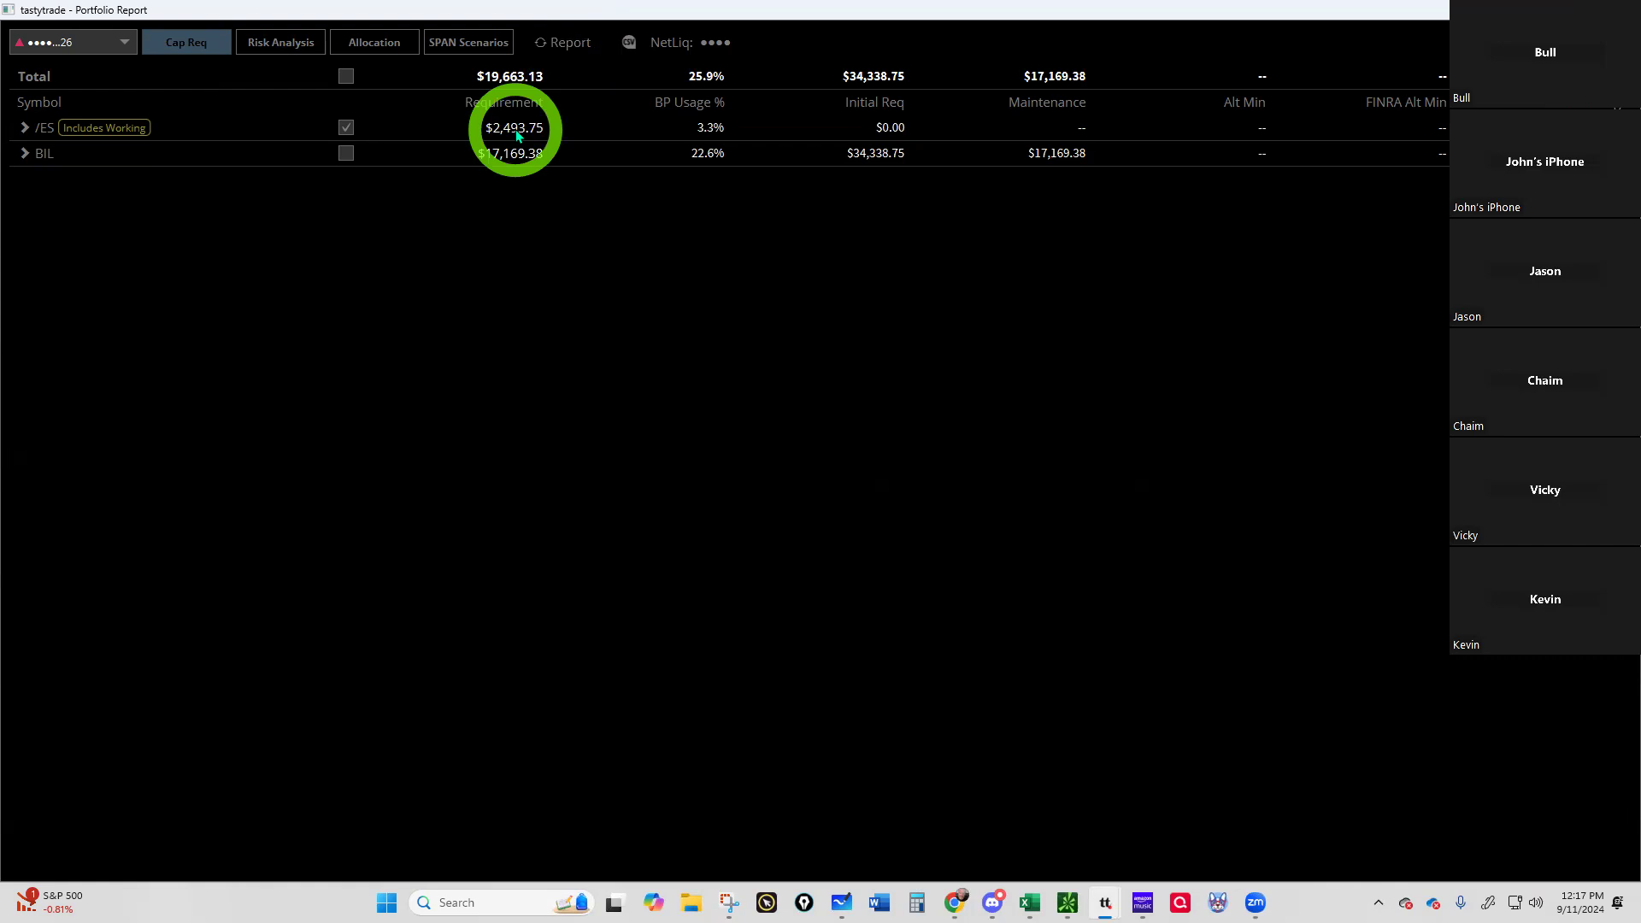
pyautogui.moveTo(950, 905)
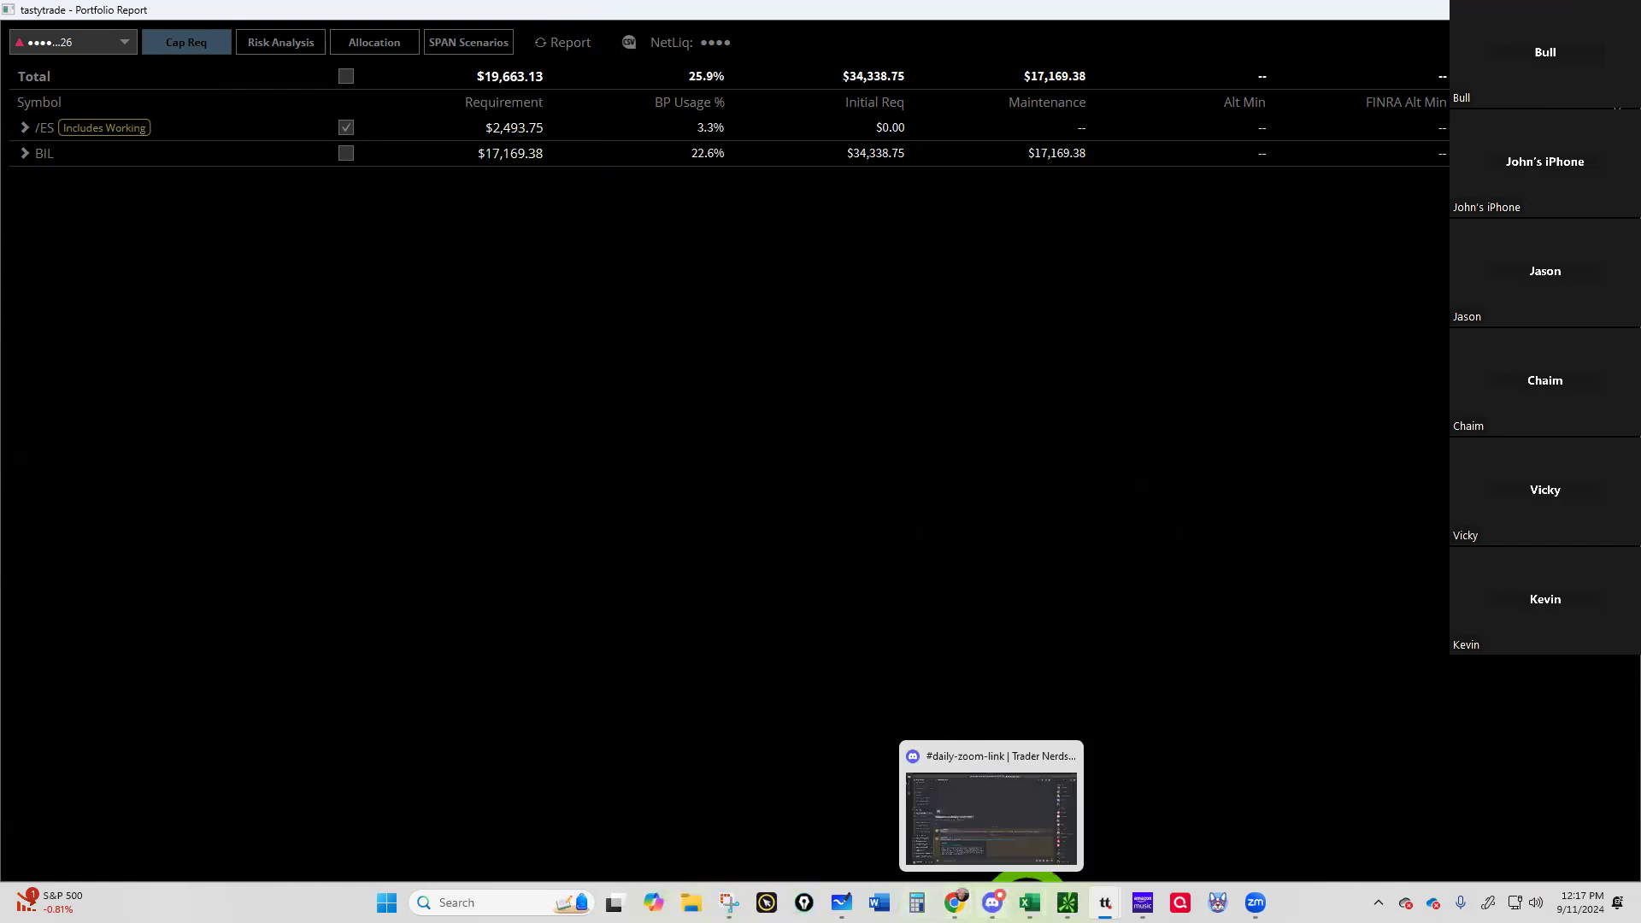
# Step: Enter $2,493 buying power used in the 9/11/2024 journal row, leaving $73,466.94
pyautogui.moveTo(1032, 902)
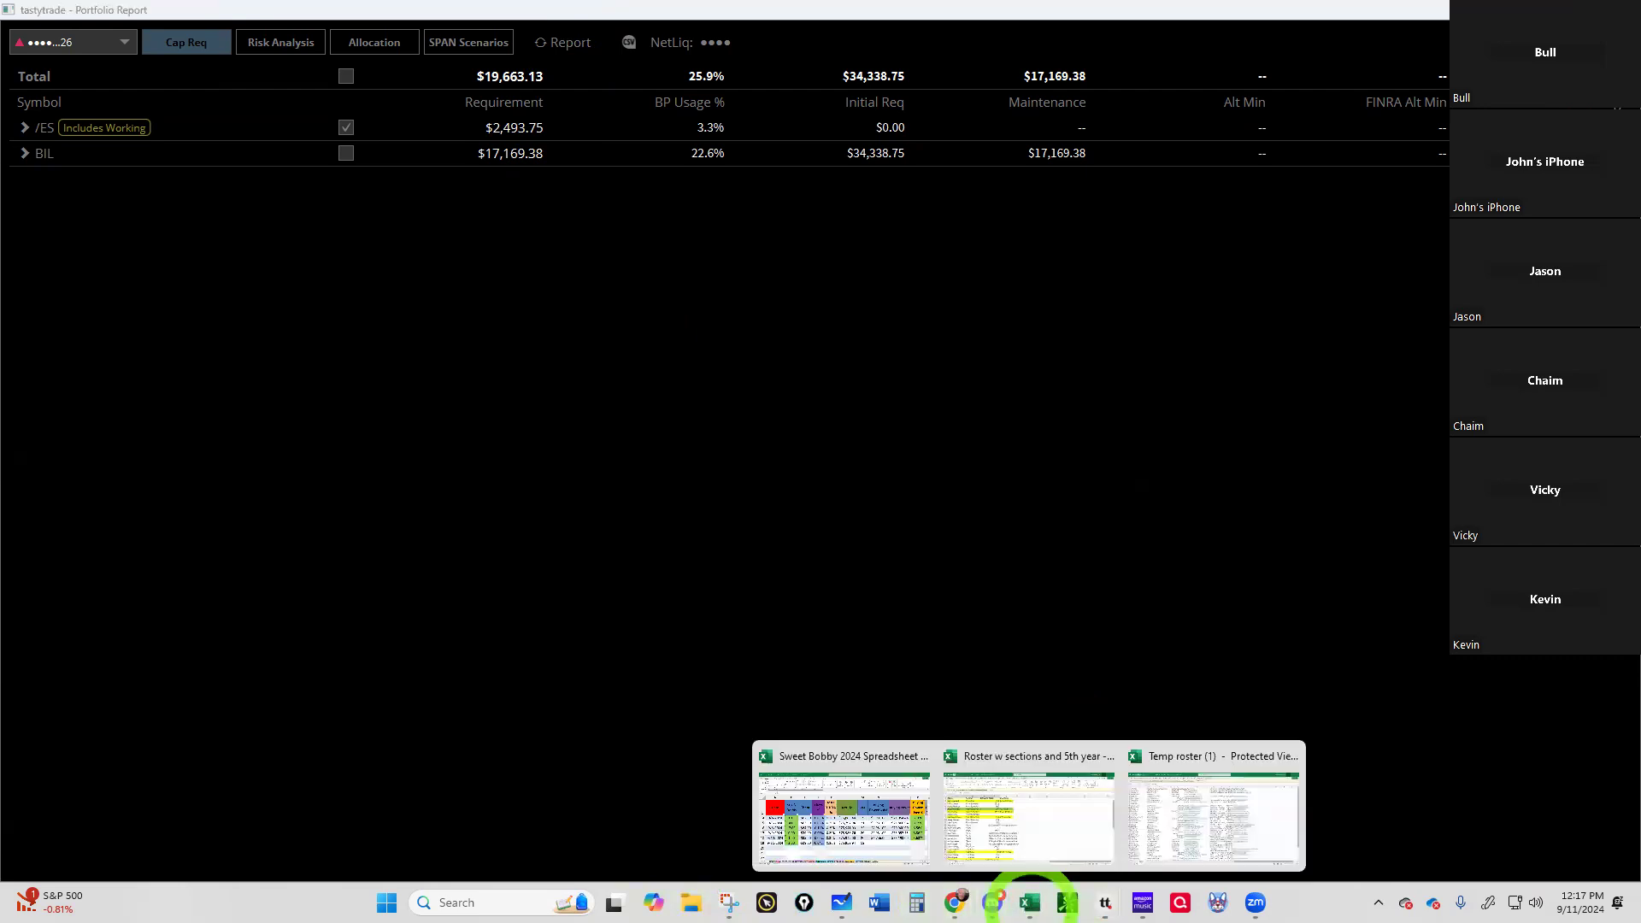
pyautogui.click(838, 805)
pyautogui.click(1119, 664)
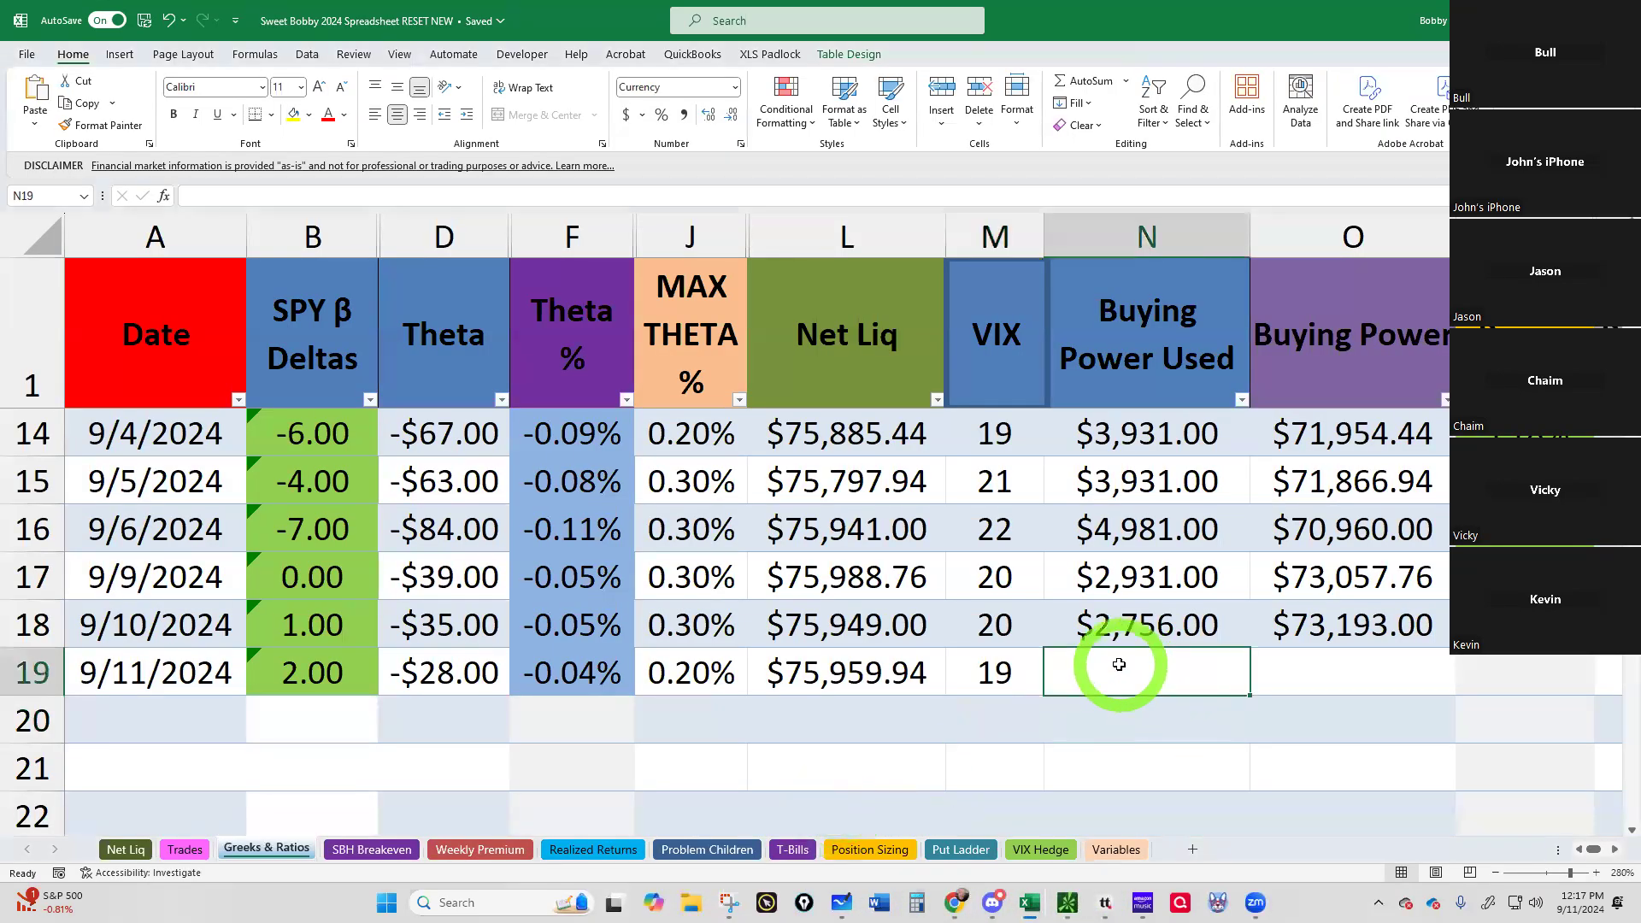
pyautogui.write('2,4')
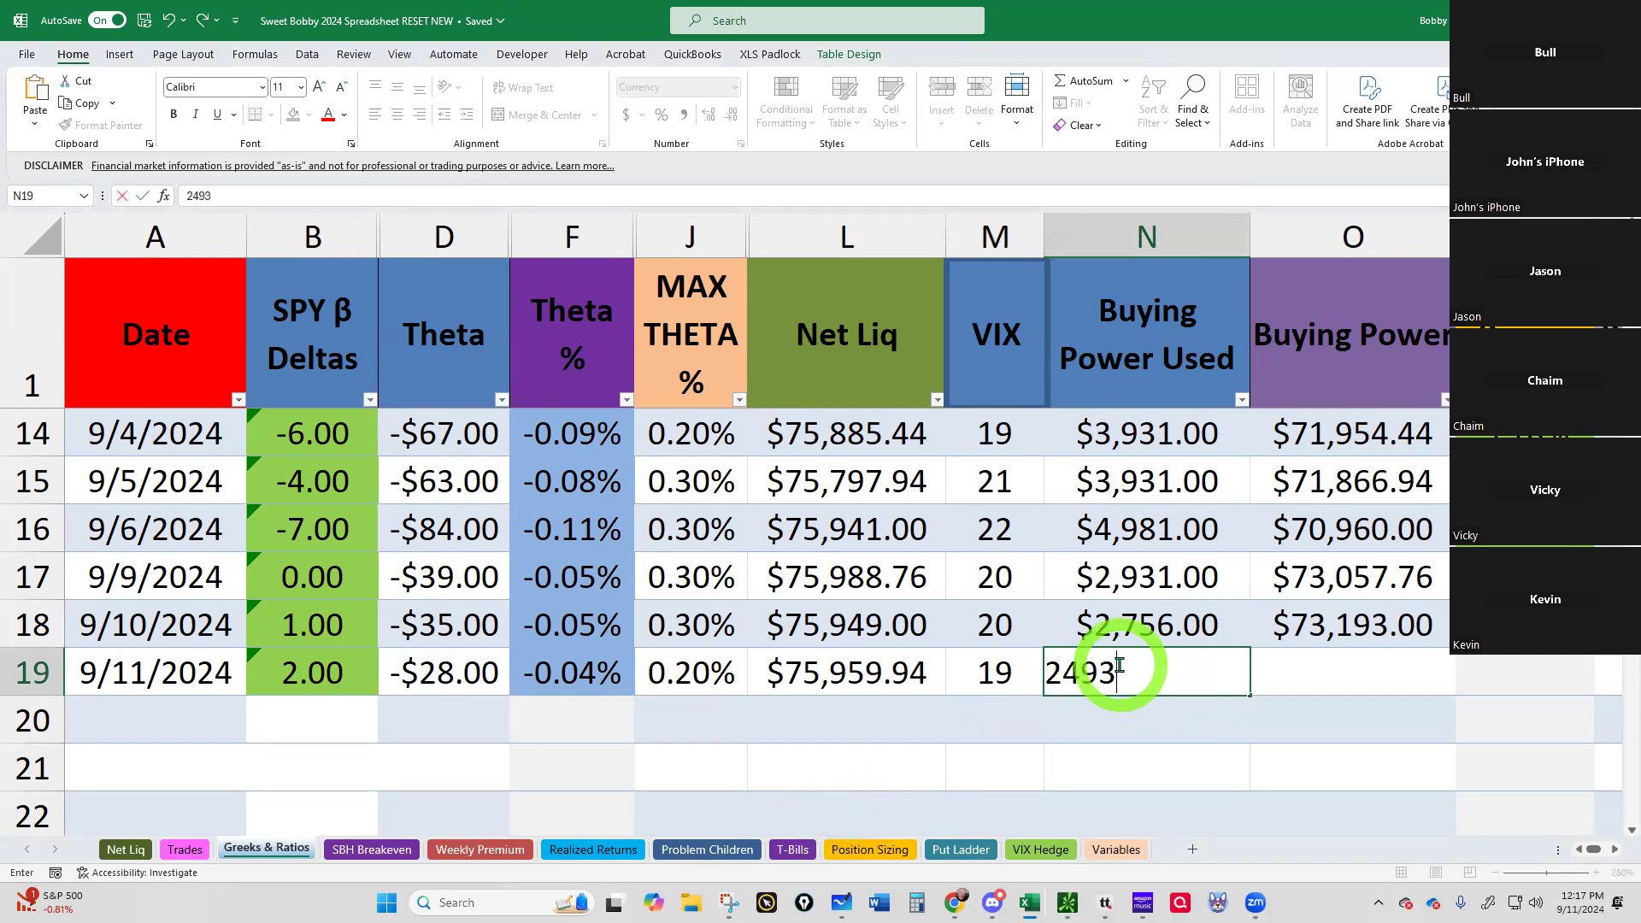
pyautogui.write('93')
pyautogui.press('Return')
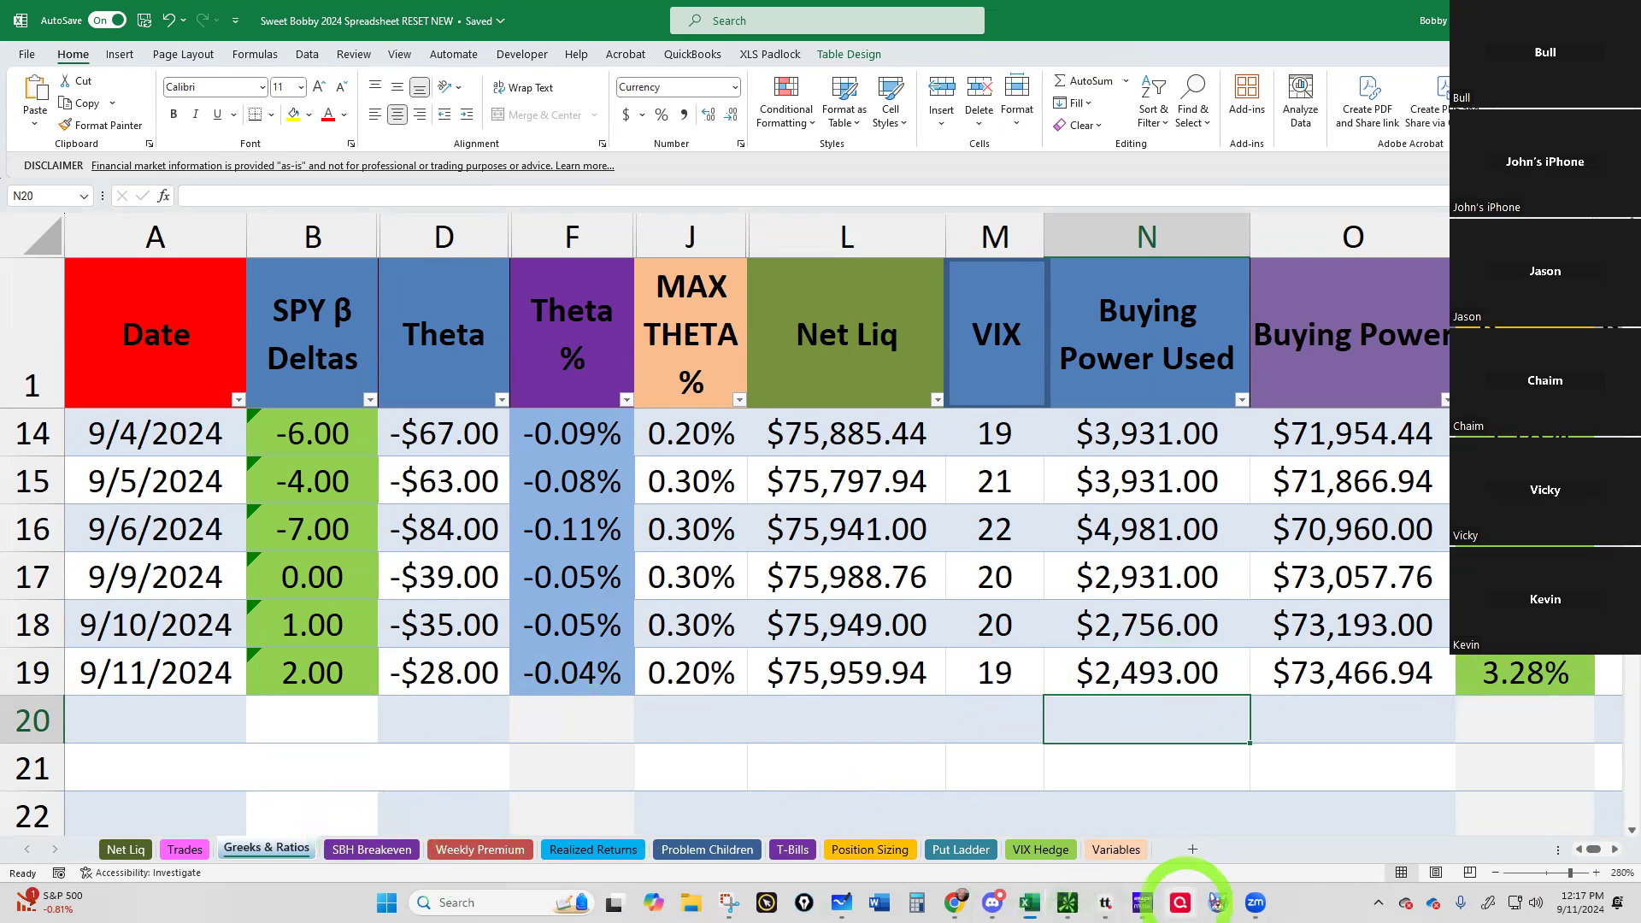
# Step: Check the five working futures orders under Activity, then return to the Portfolio Report
pyautogui.moveTo(1105, 904)
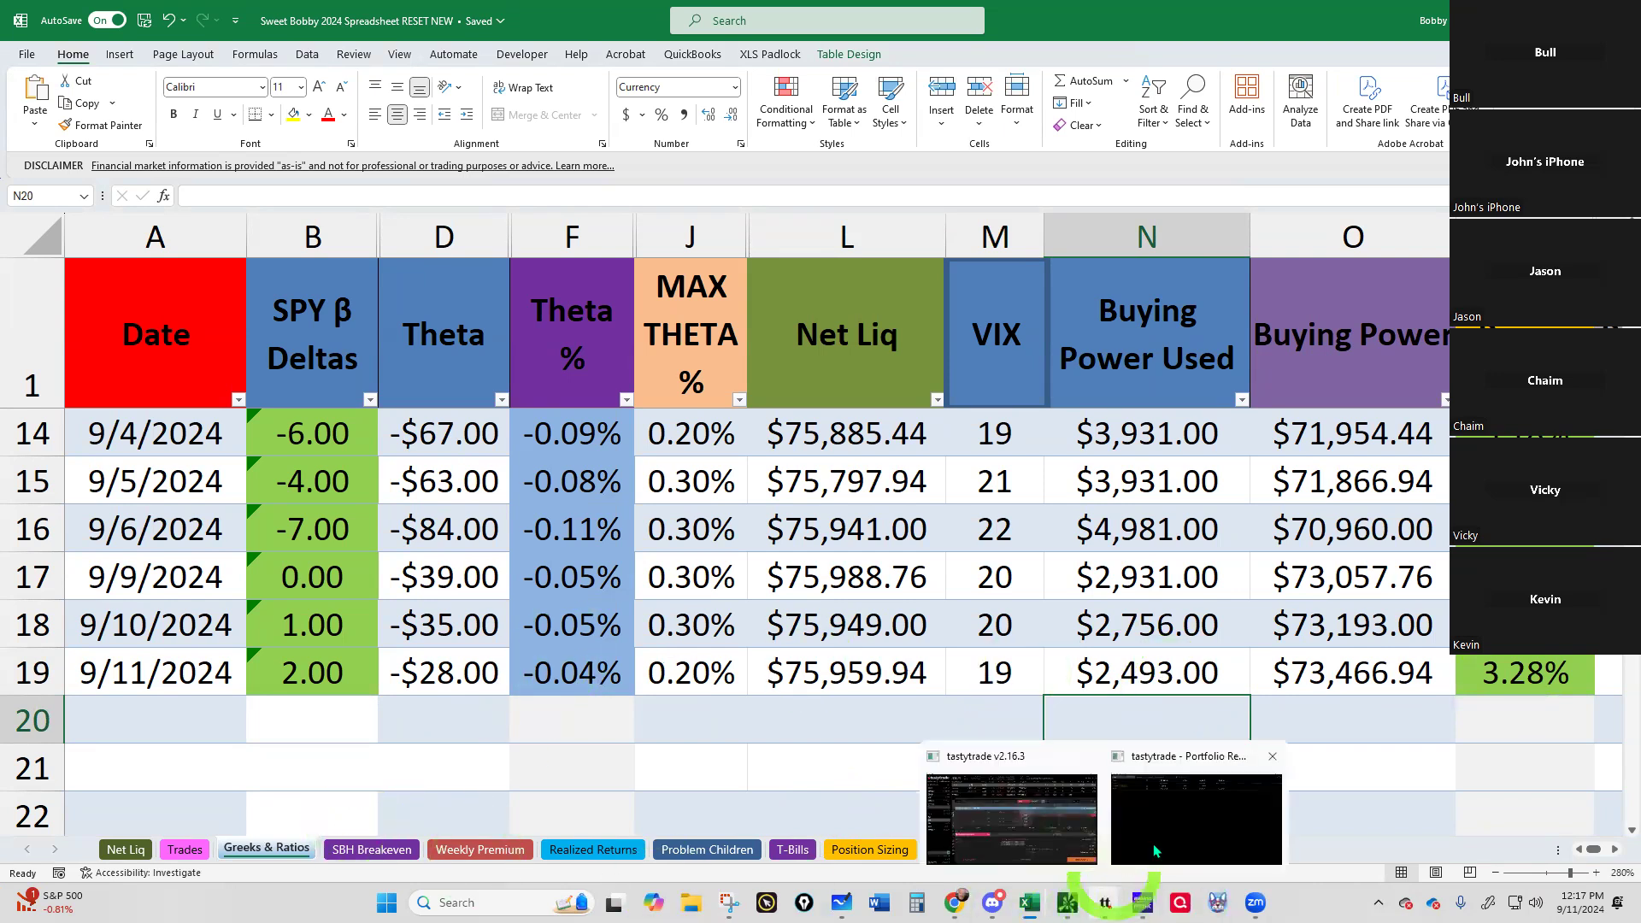
pyautogui.click(1013, 809)
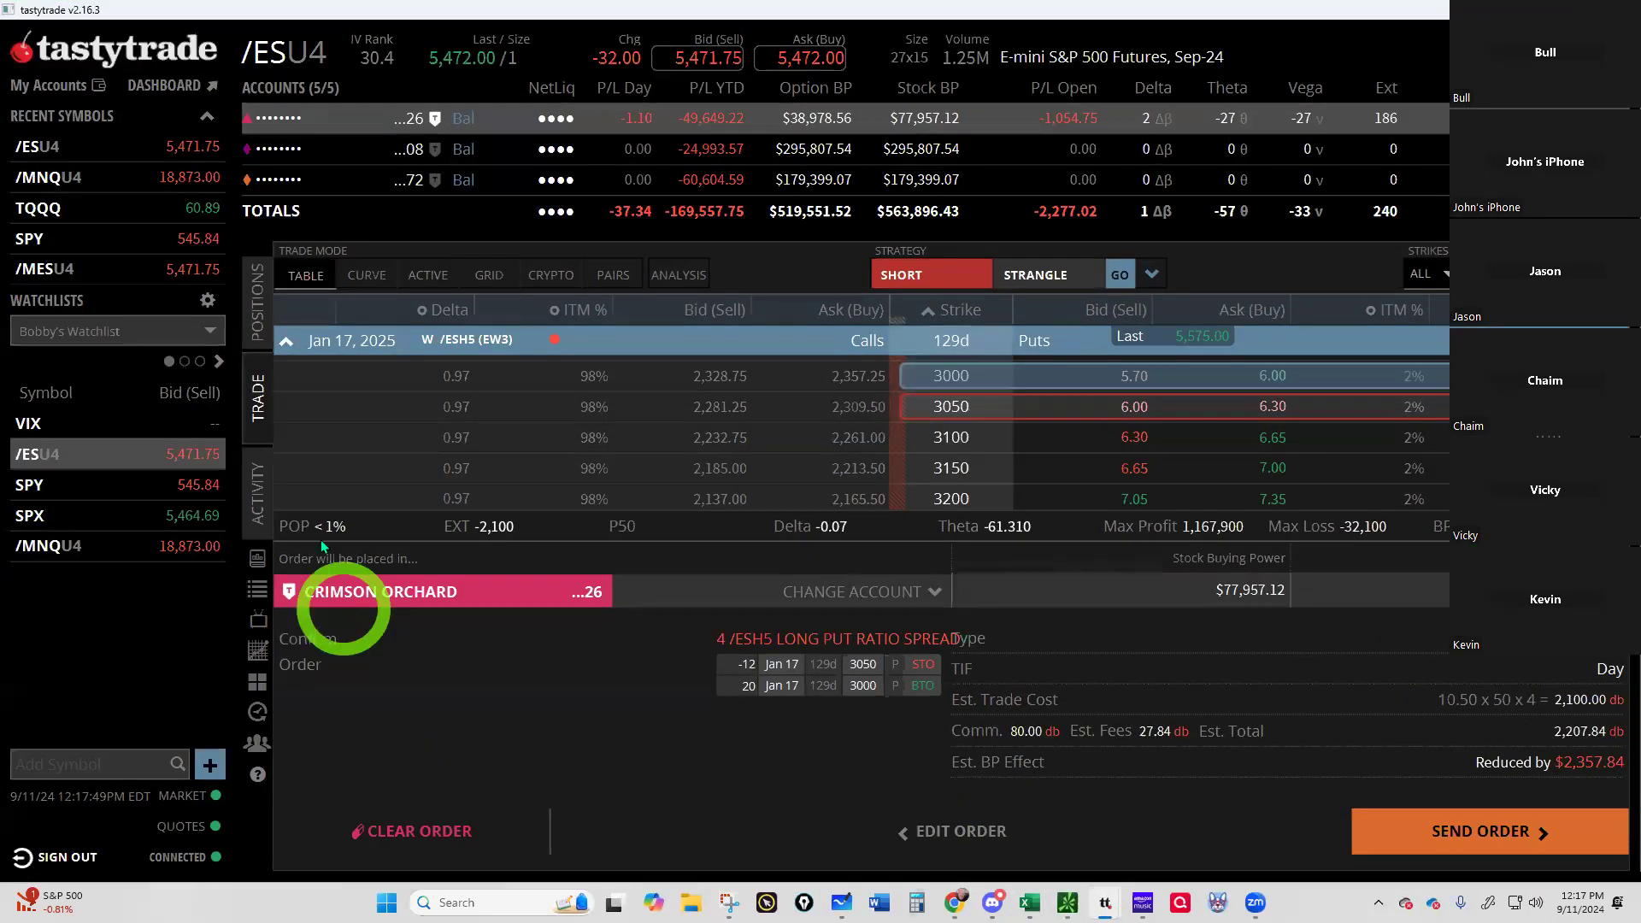
pyautogui.click(259, 505)
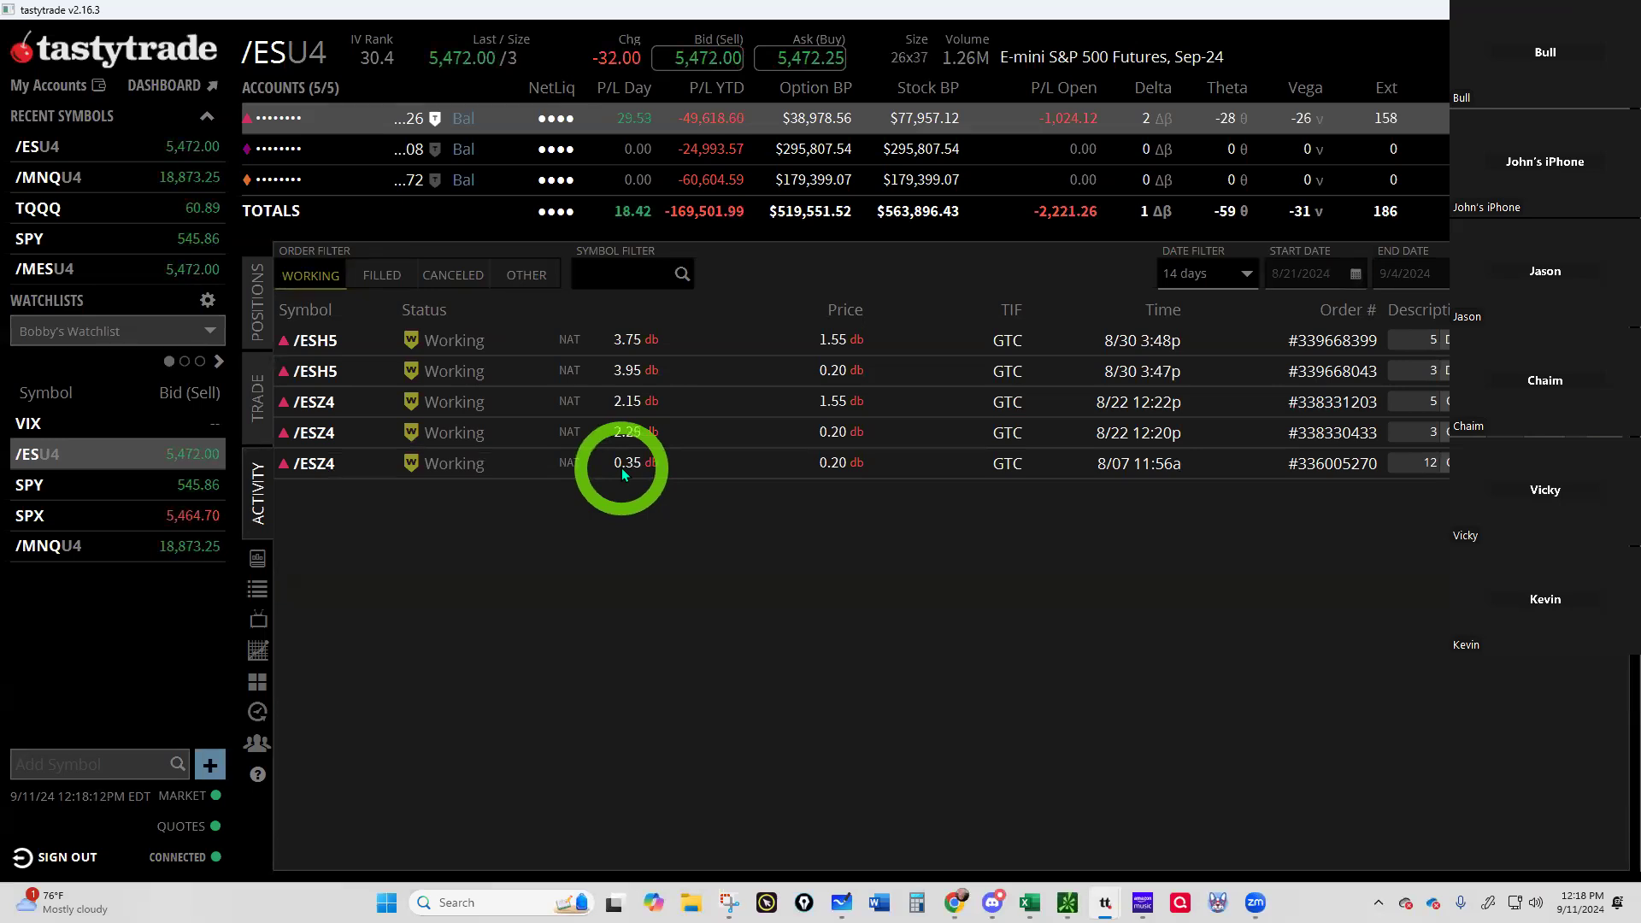
pyautogui.moveTo(992, 902)
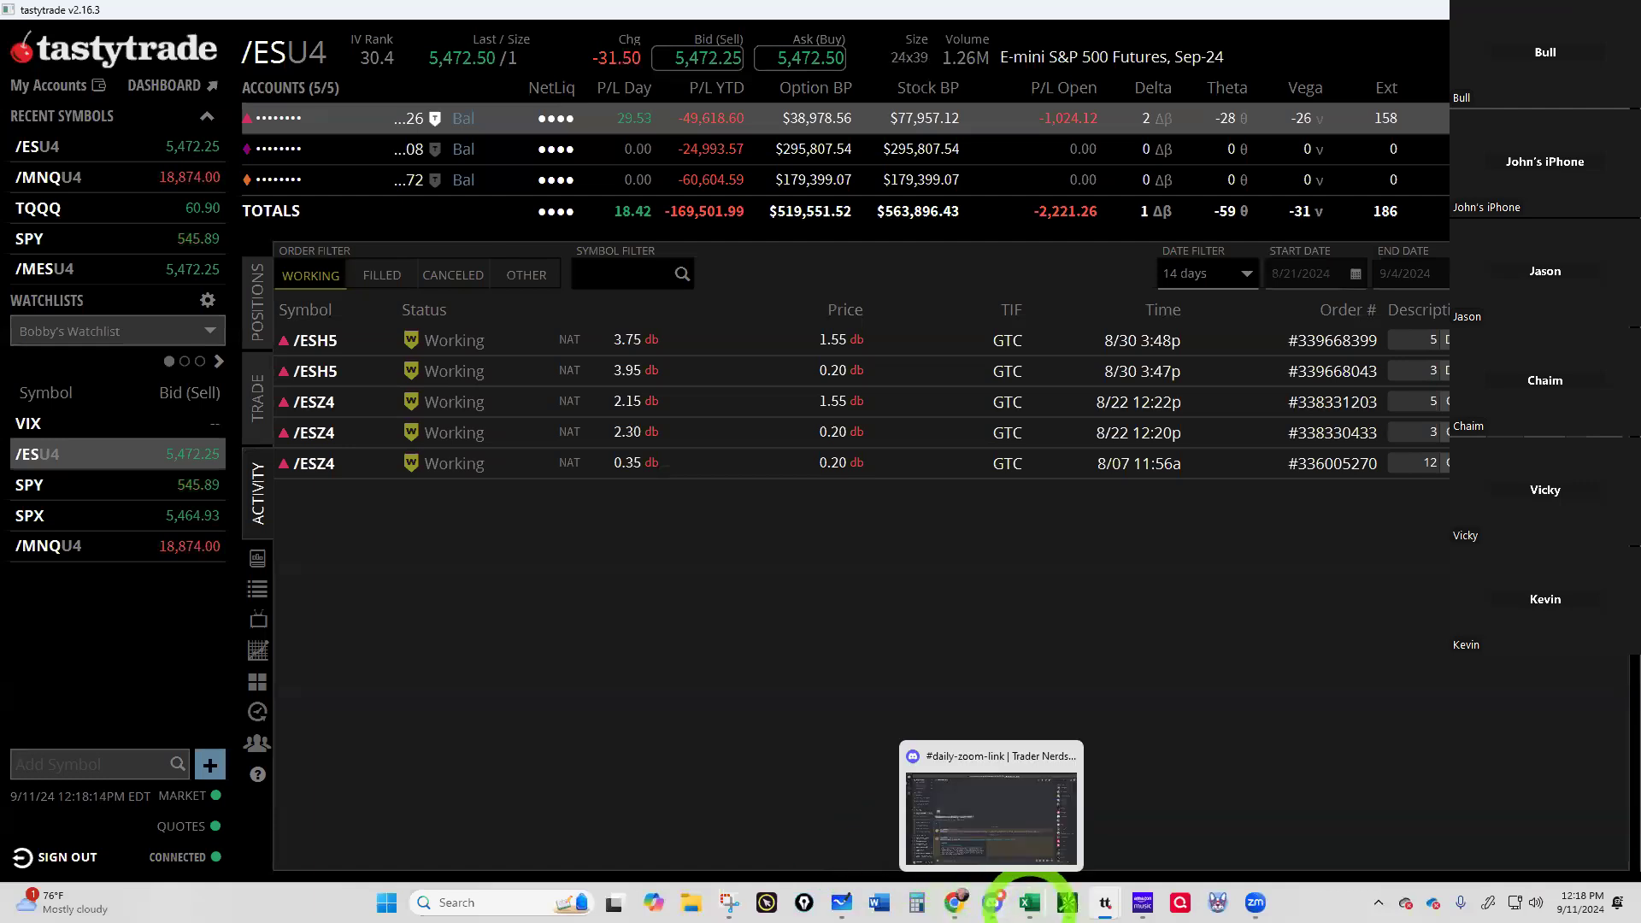
pyautogui.moveTo(1105, 902)
pyautogui.click(1162, 842)
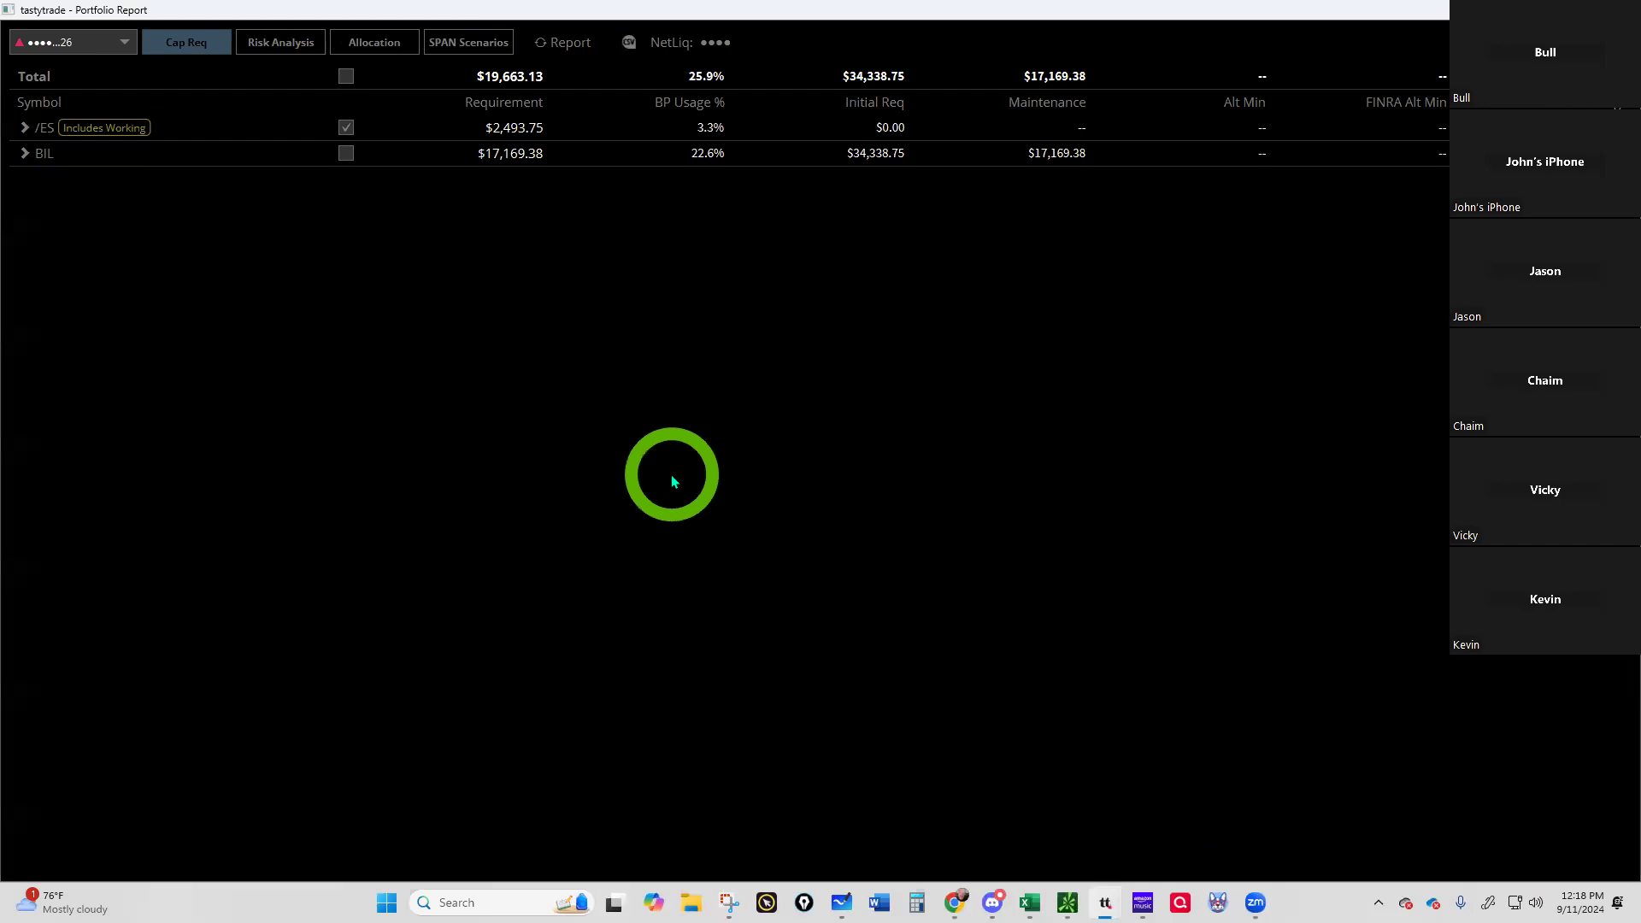
# Step: Refresh Risk Analysis prices and IV, and exclude the short 12 Oct 18 2650 puts
pyautogui.click(278, 53)
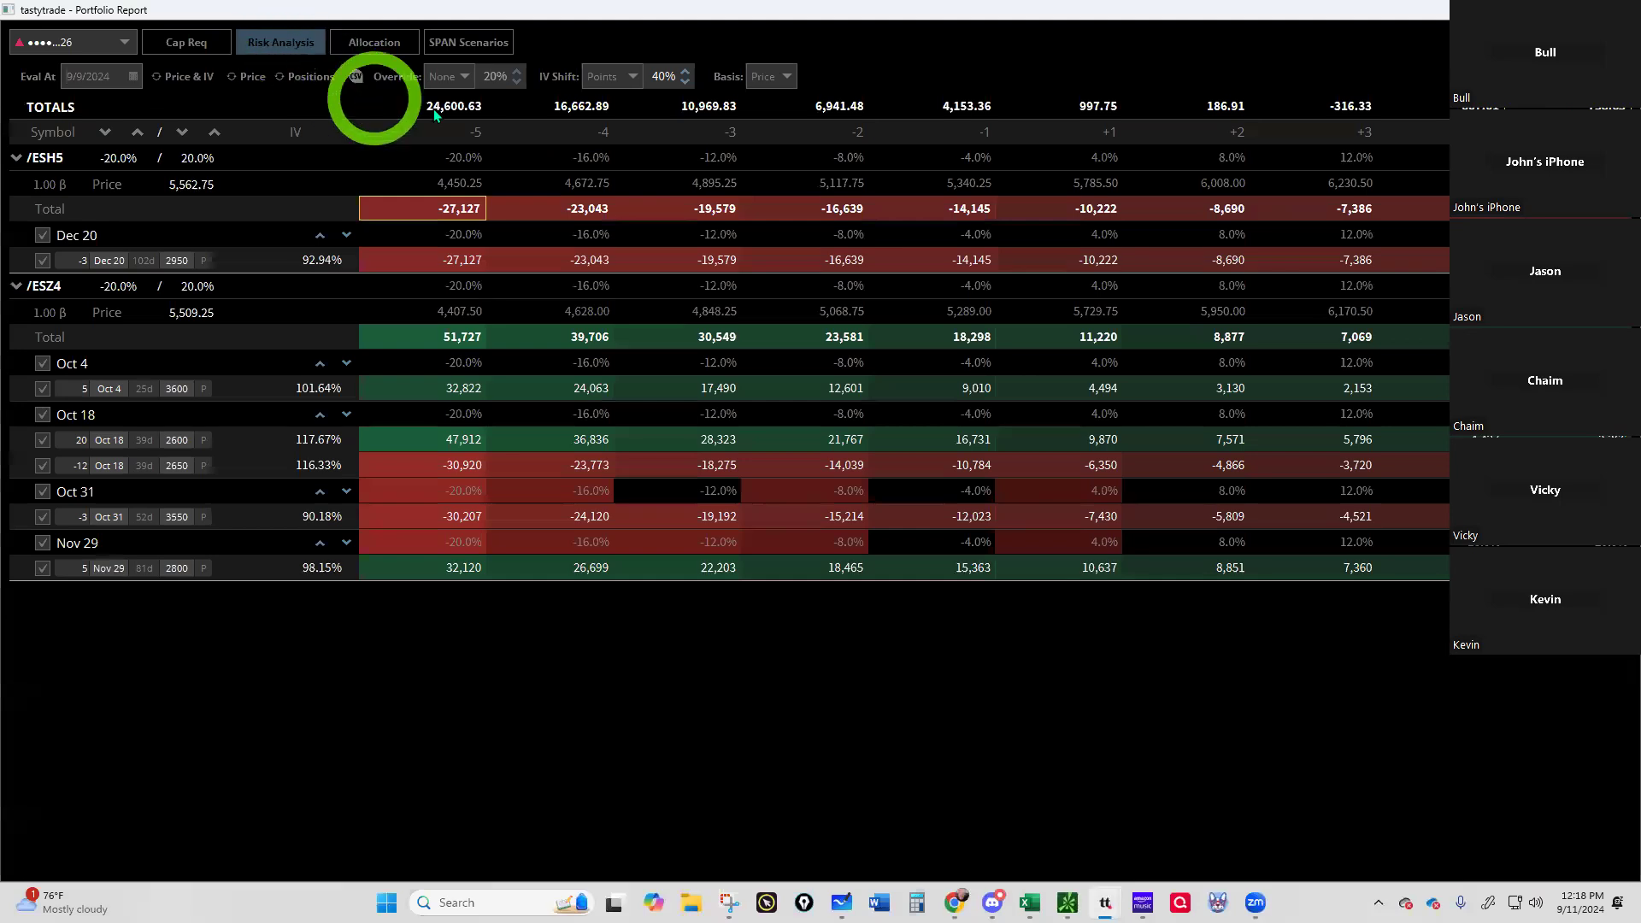
pyautogui.click(200, 76)
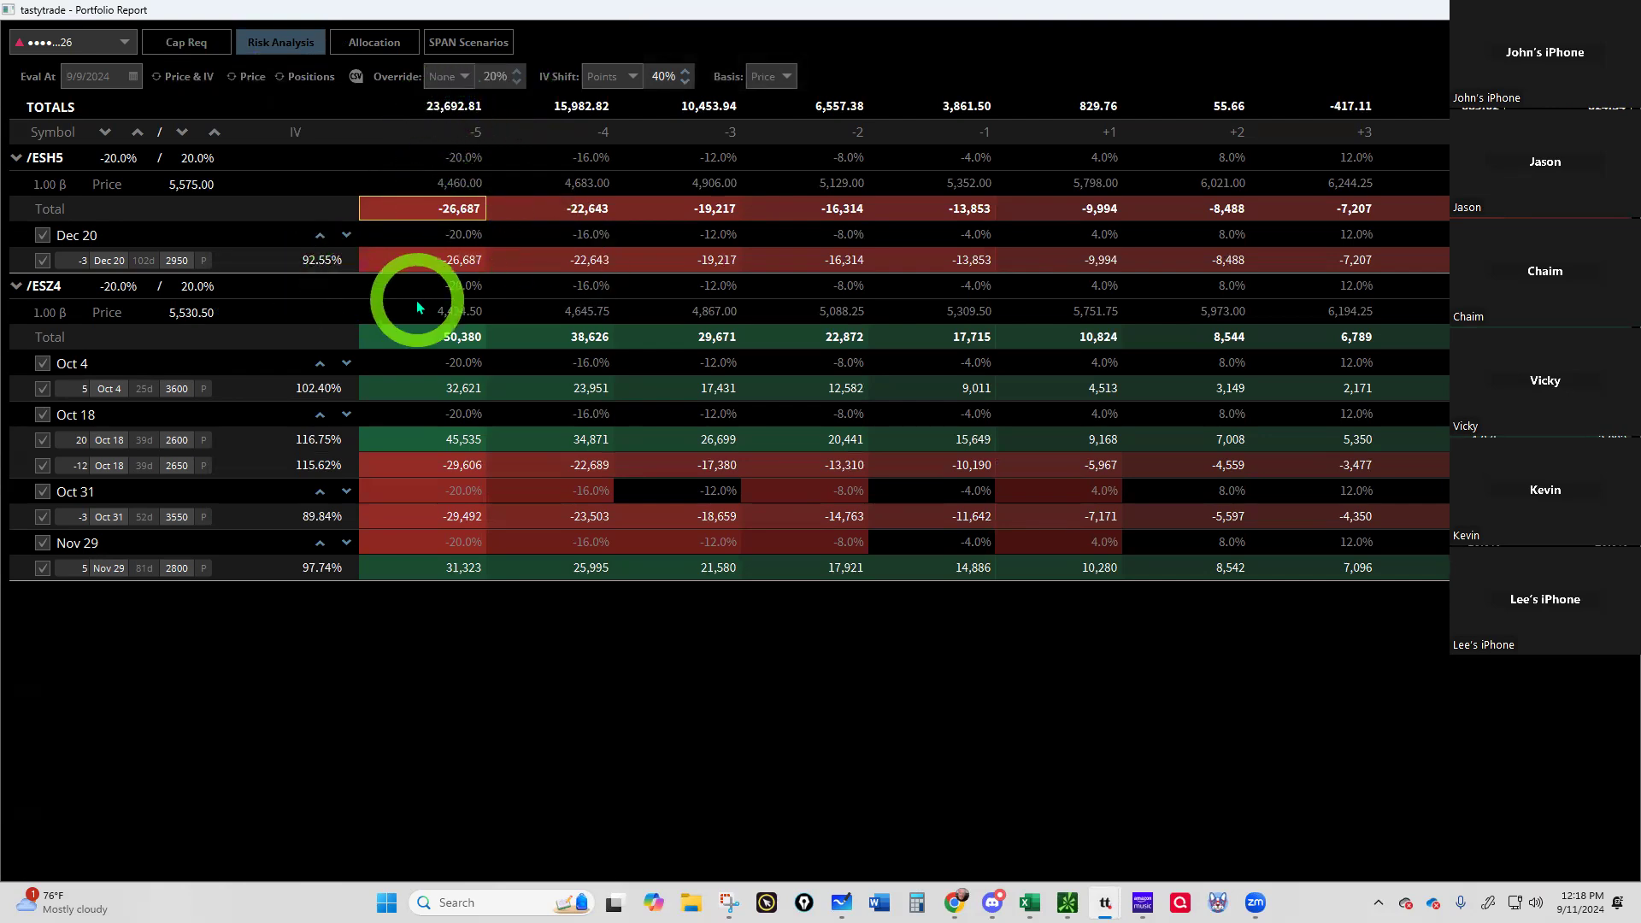
pyautogui.click(43, 465)
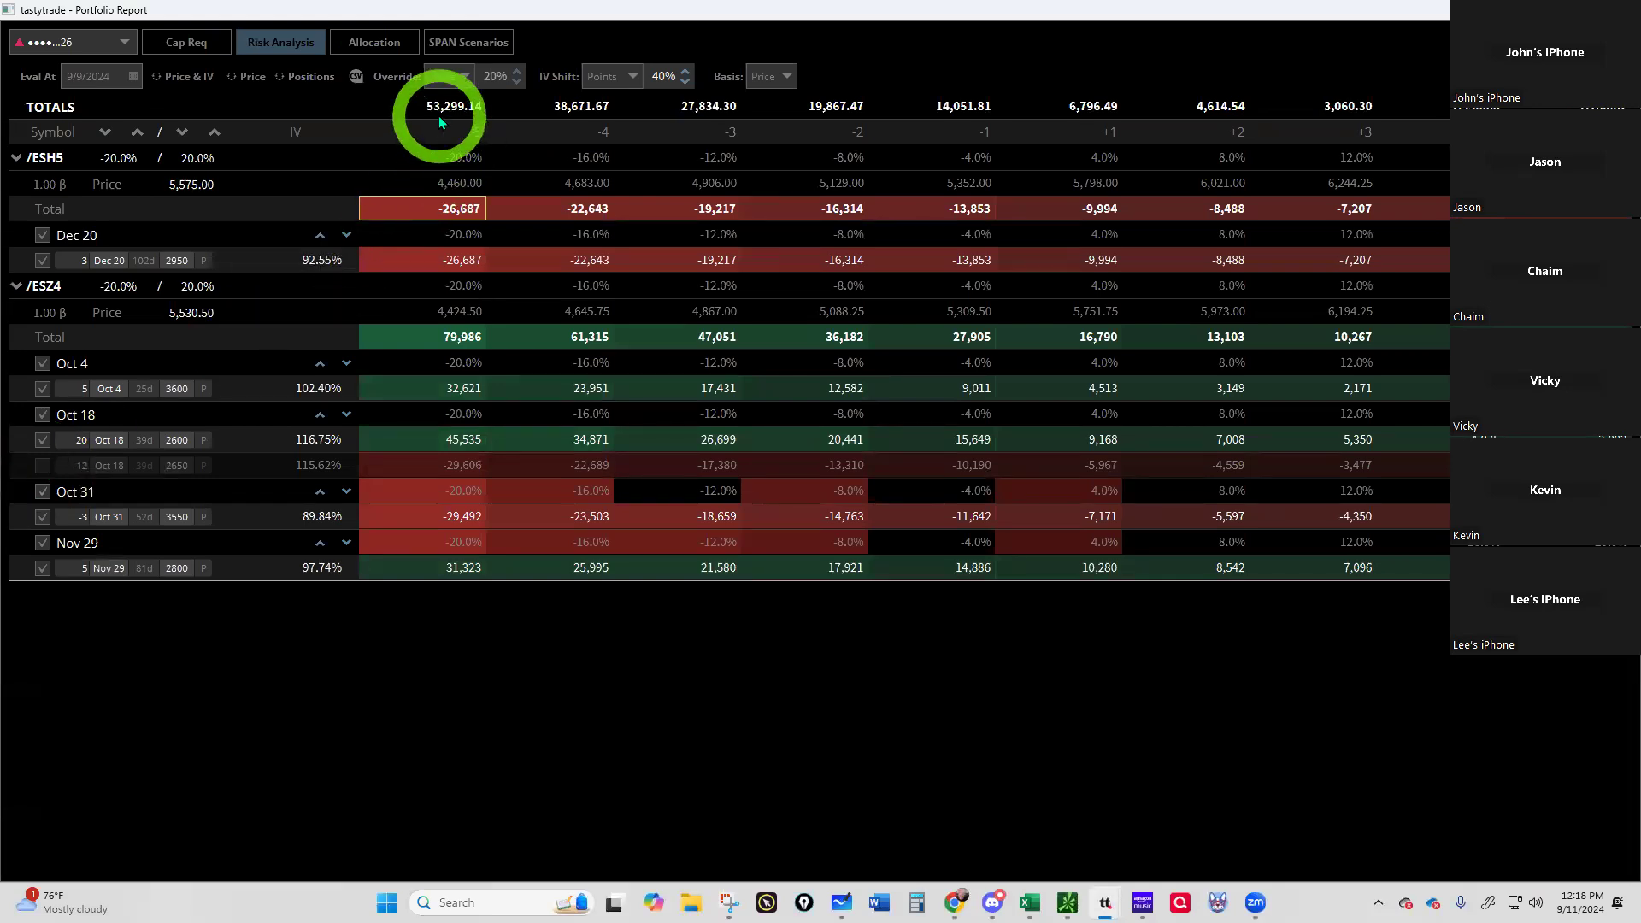
pyautogui.moveTo(955, 904)
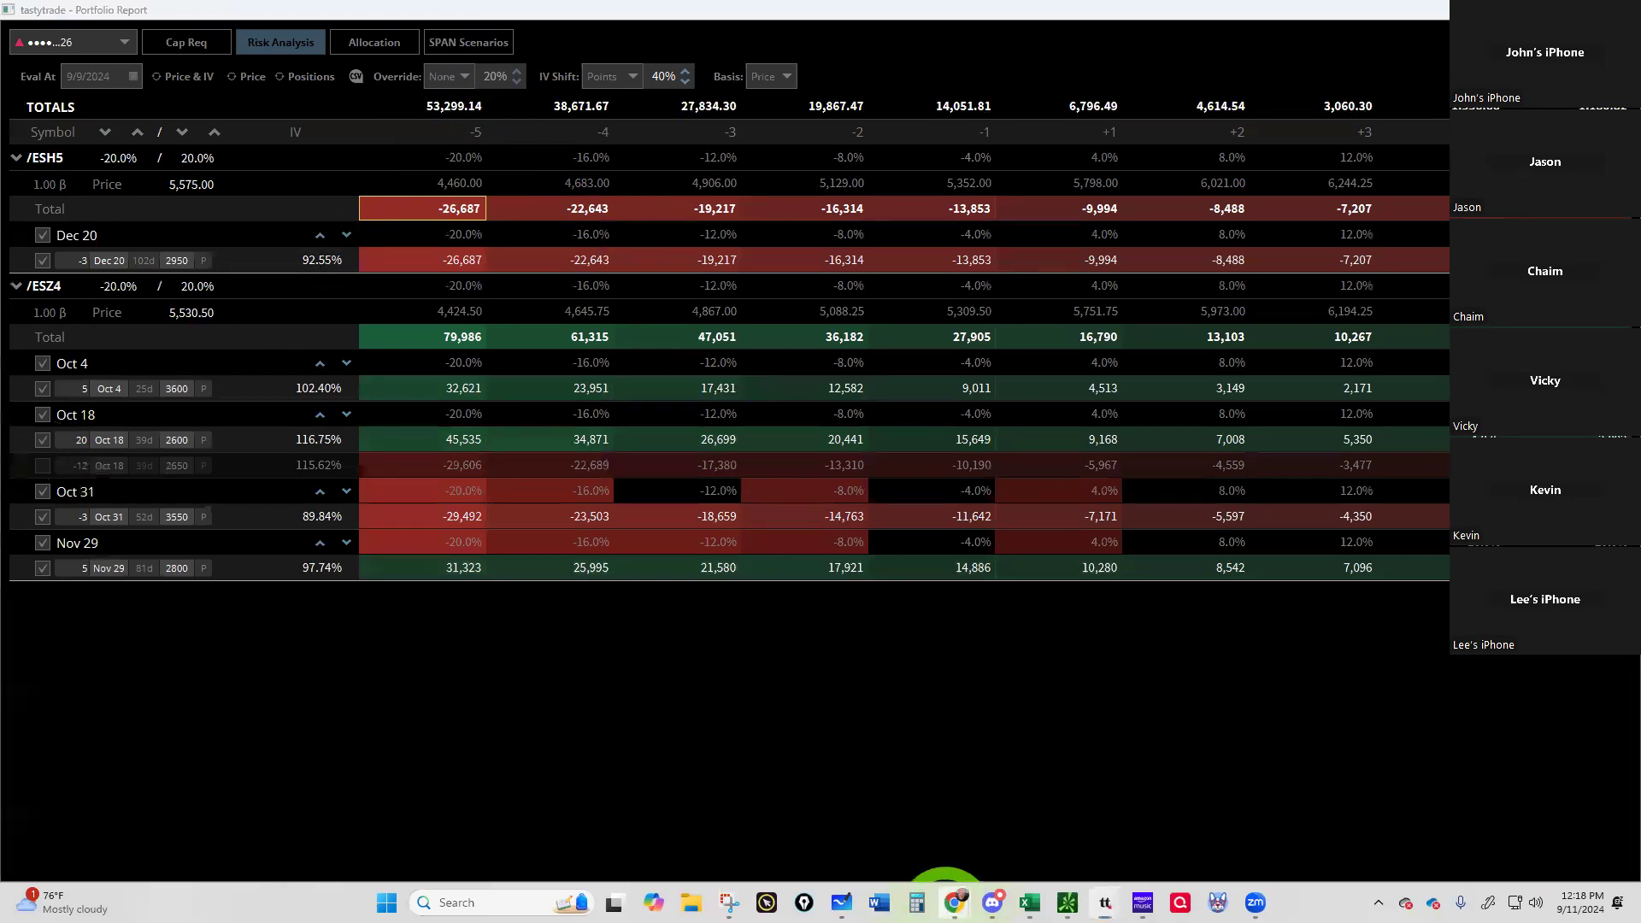
# Step: Search for 'google drive' in a new Chrome tab to reach My Drive
pyautogui.click(661, 836)
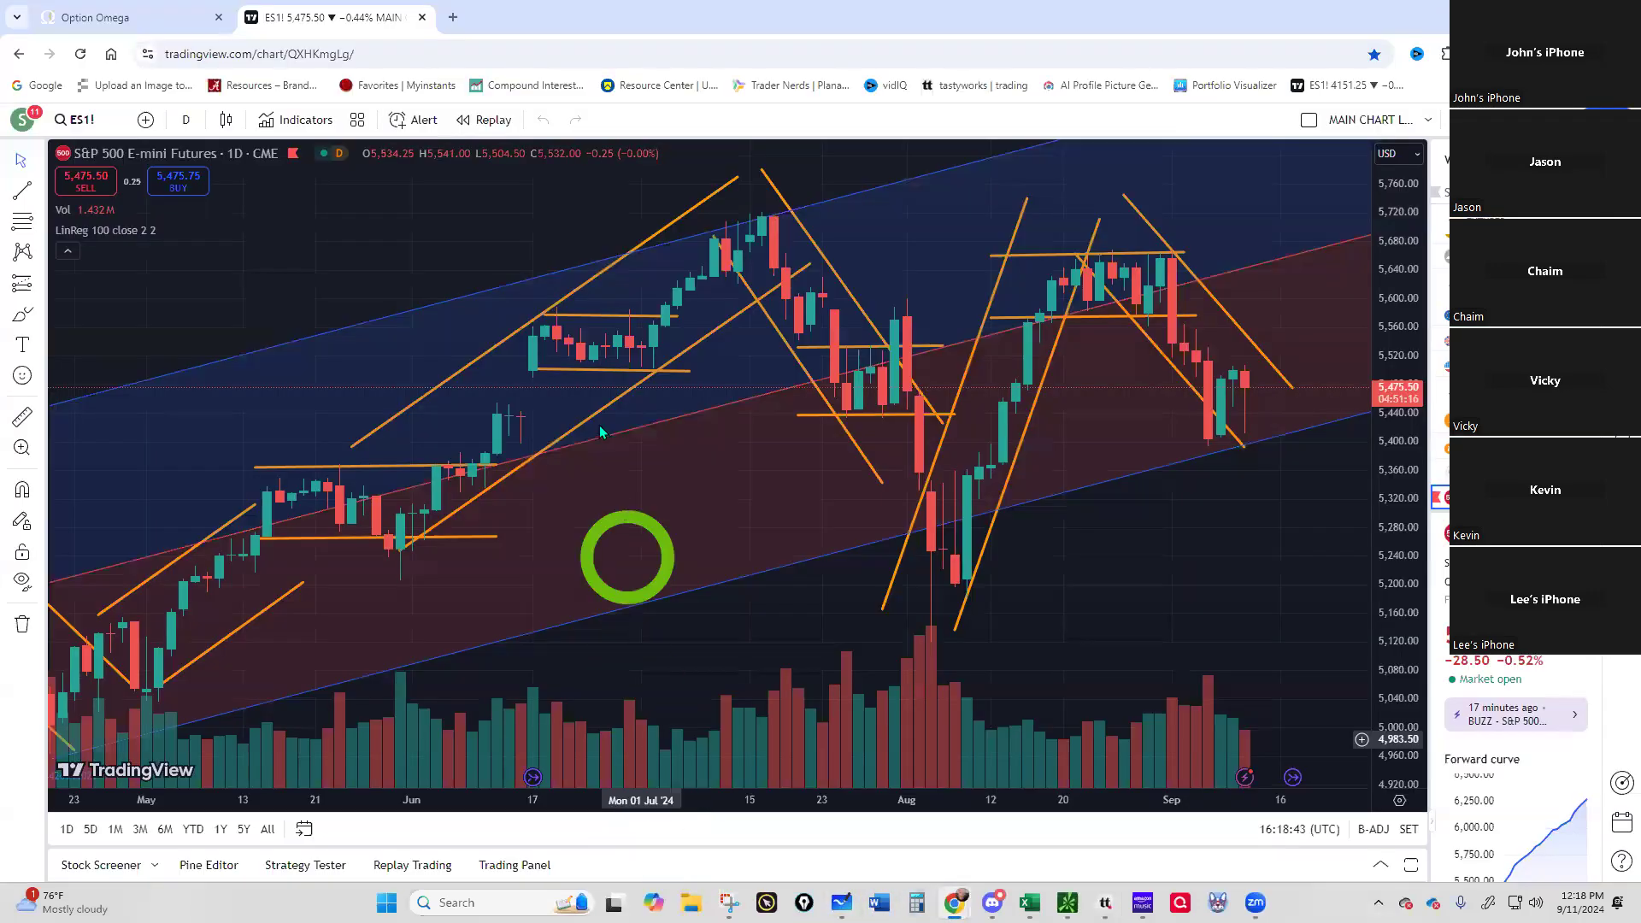
pyautogui.click(453, 19)
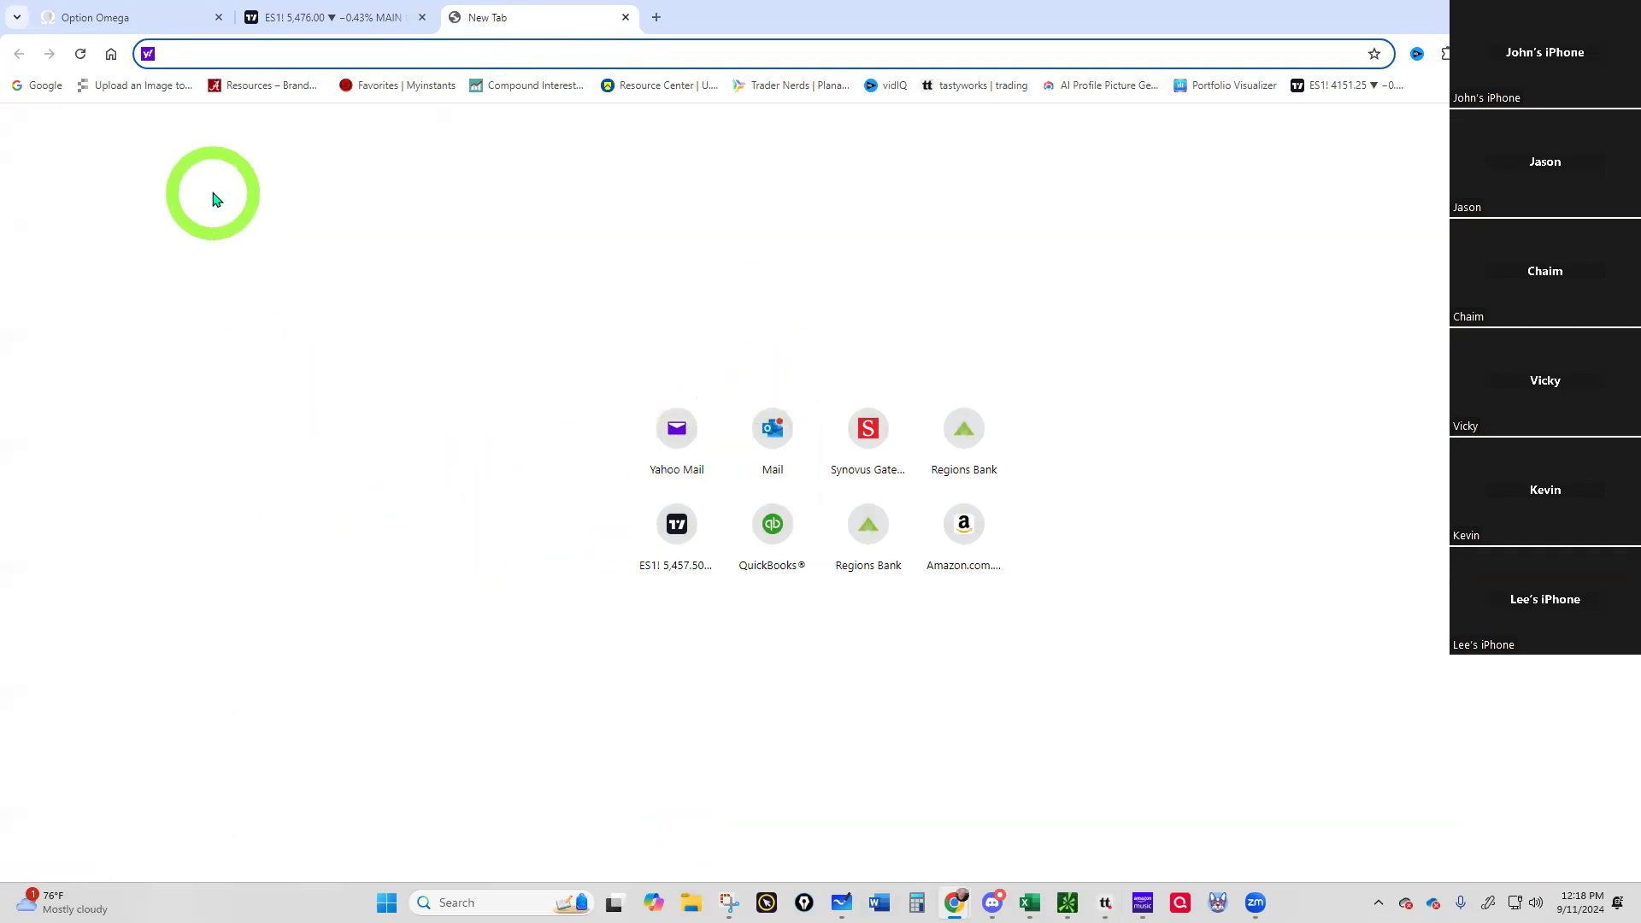
pyautogui.write('google drive')
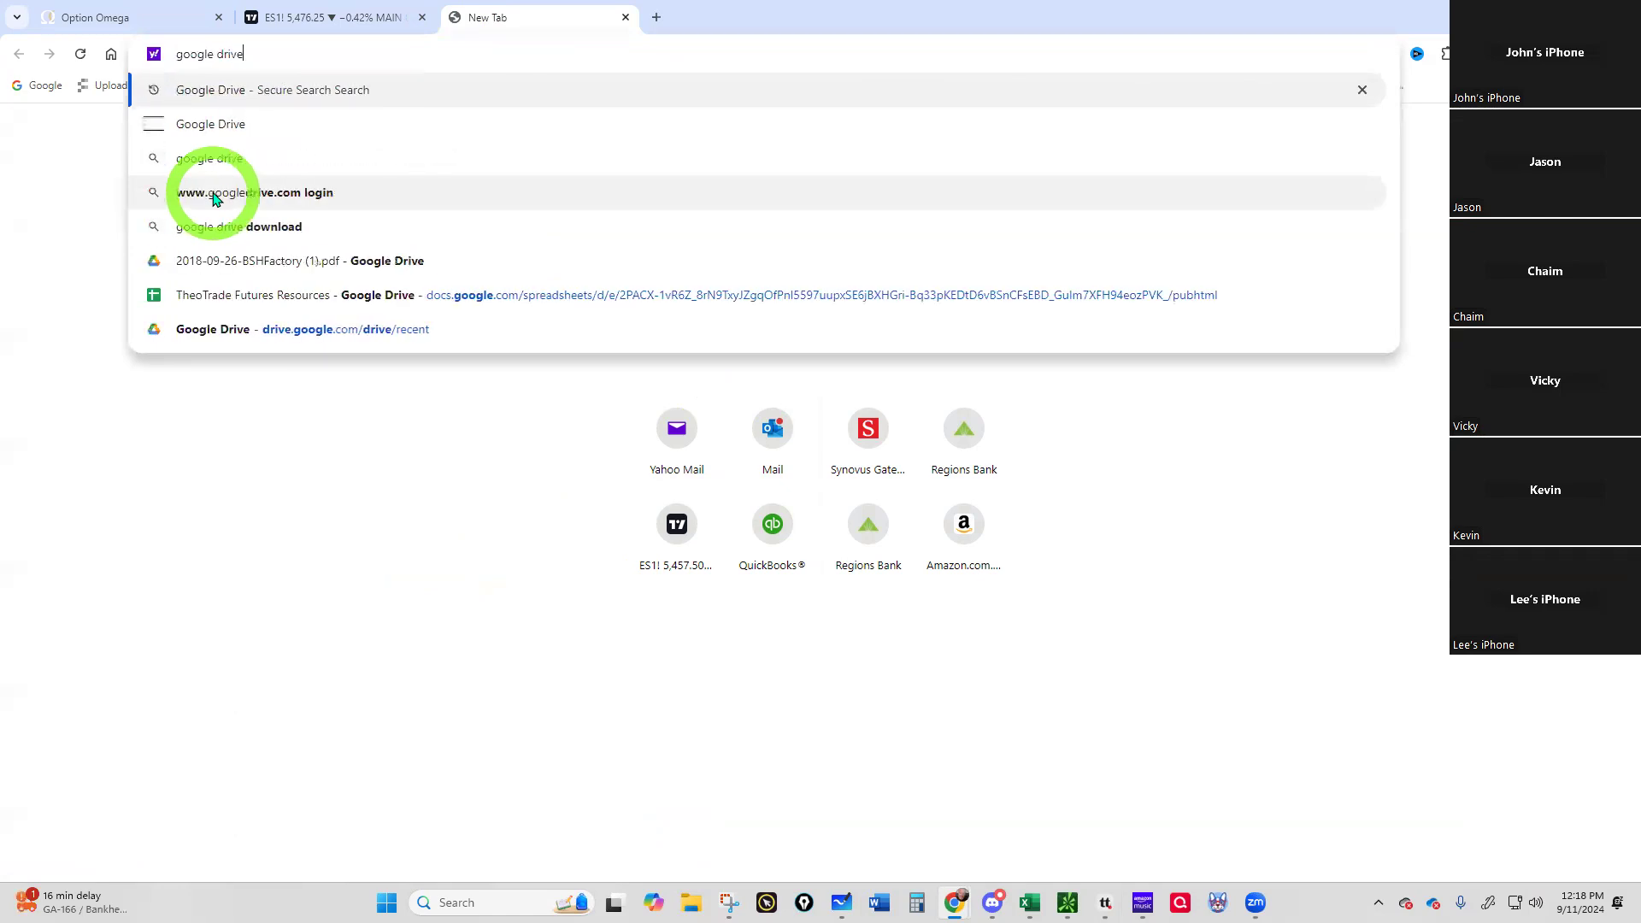
pyautogui.press('Return')
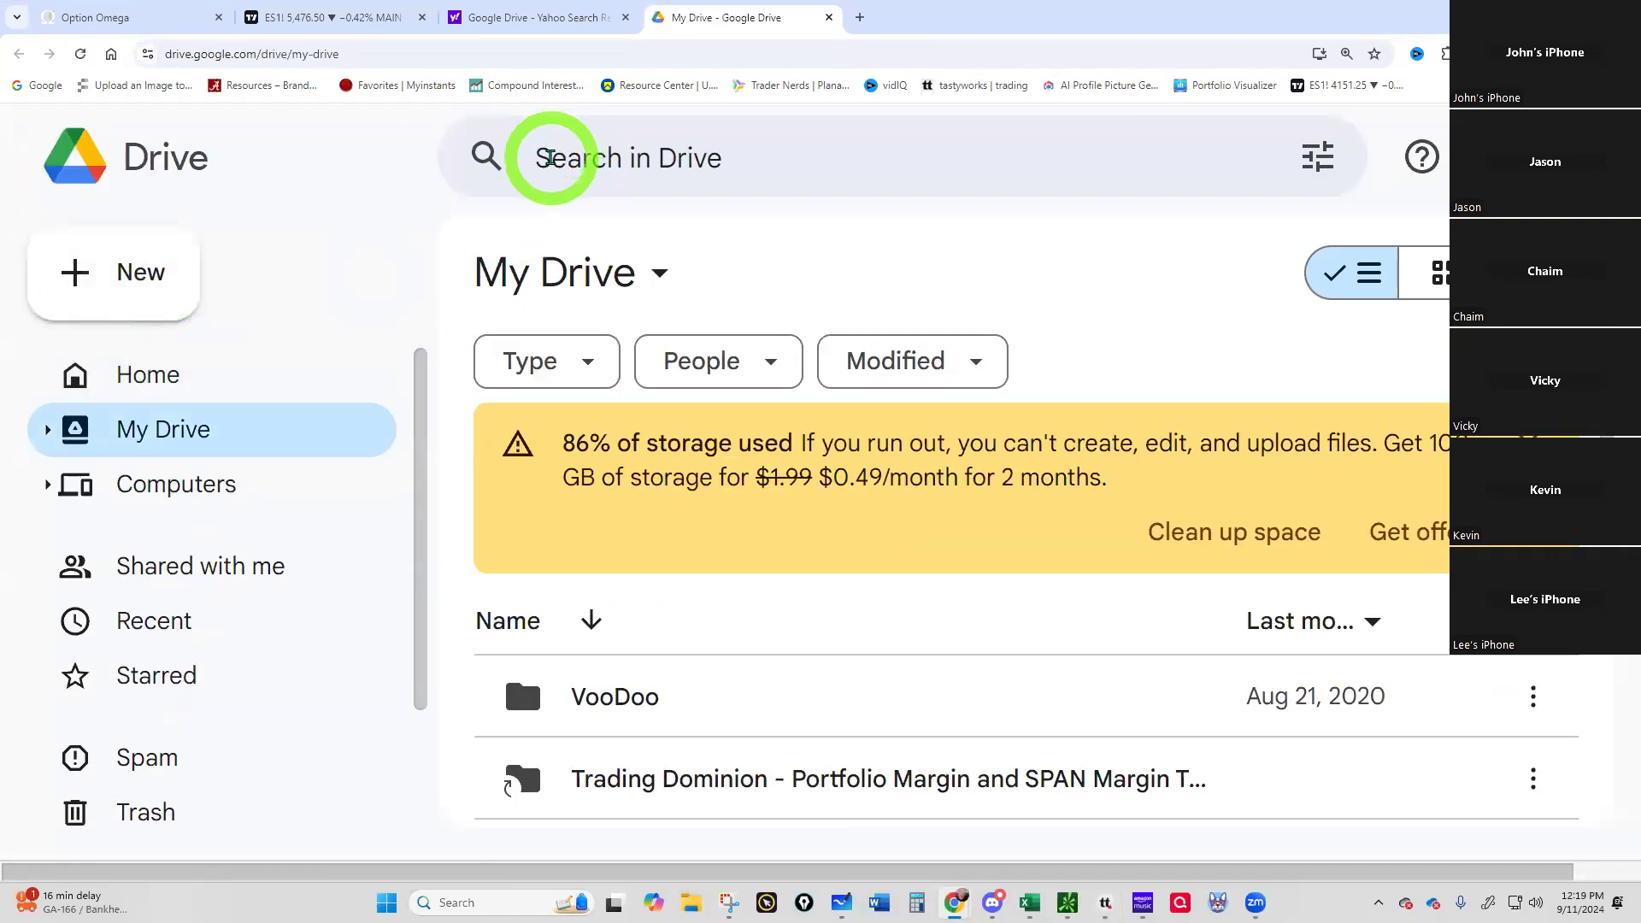
# Step: Search Drive for 'bai' and open BAIM UPDATED 9.28.21.xlsm
pyautogui.click(551, 162)
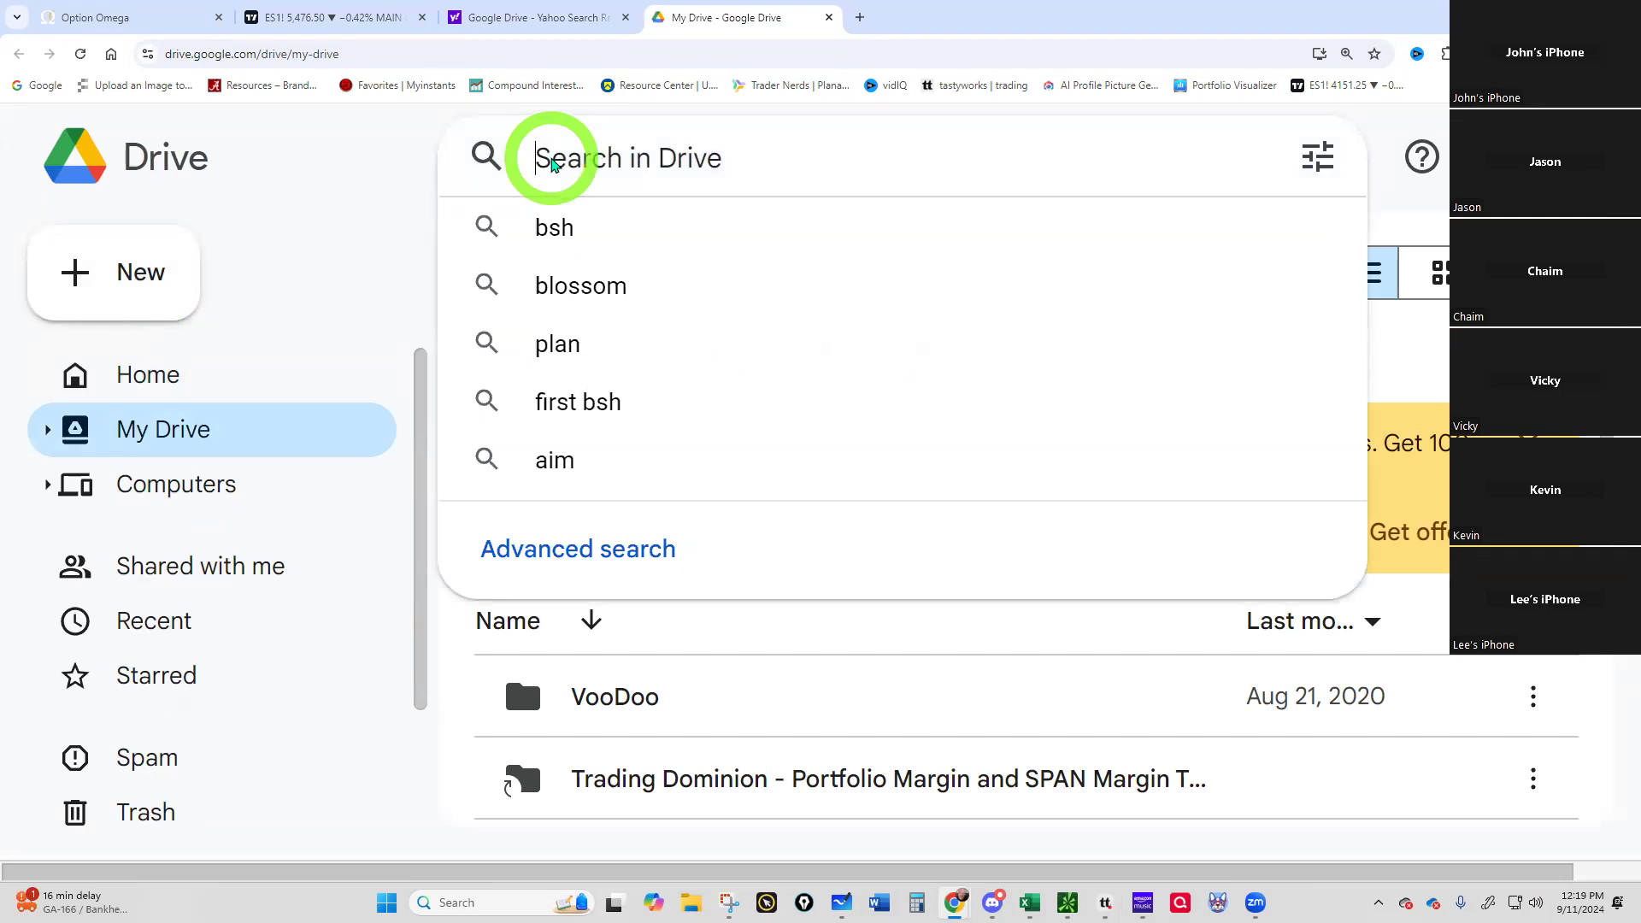
pyautogui.write('baim')
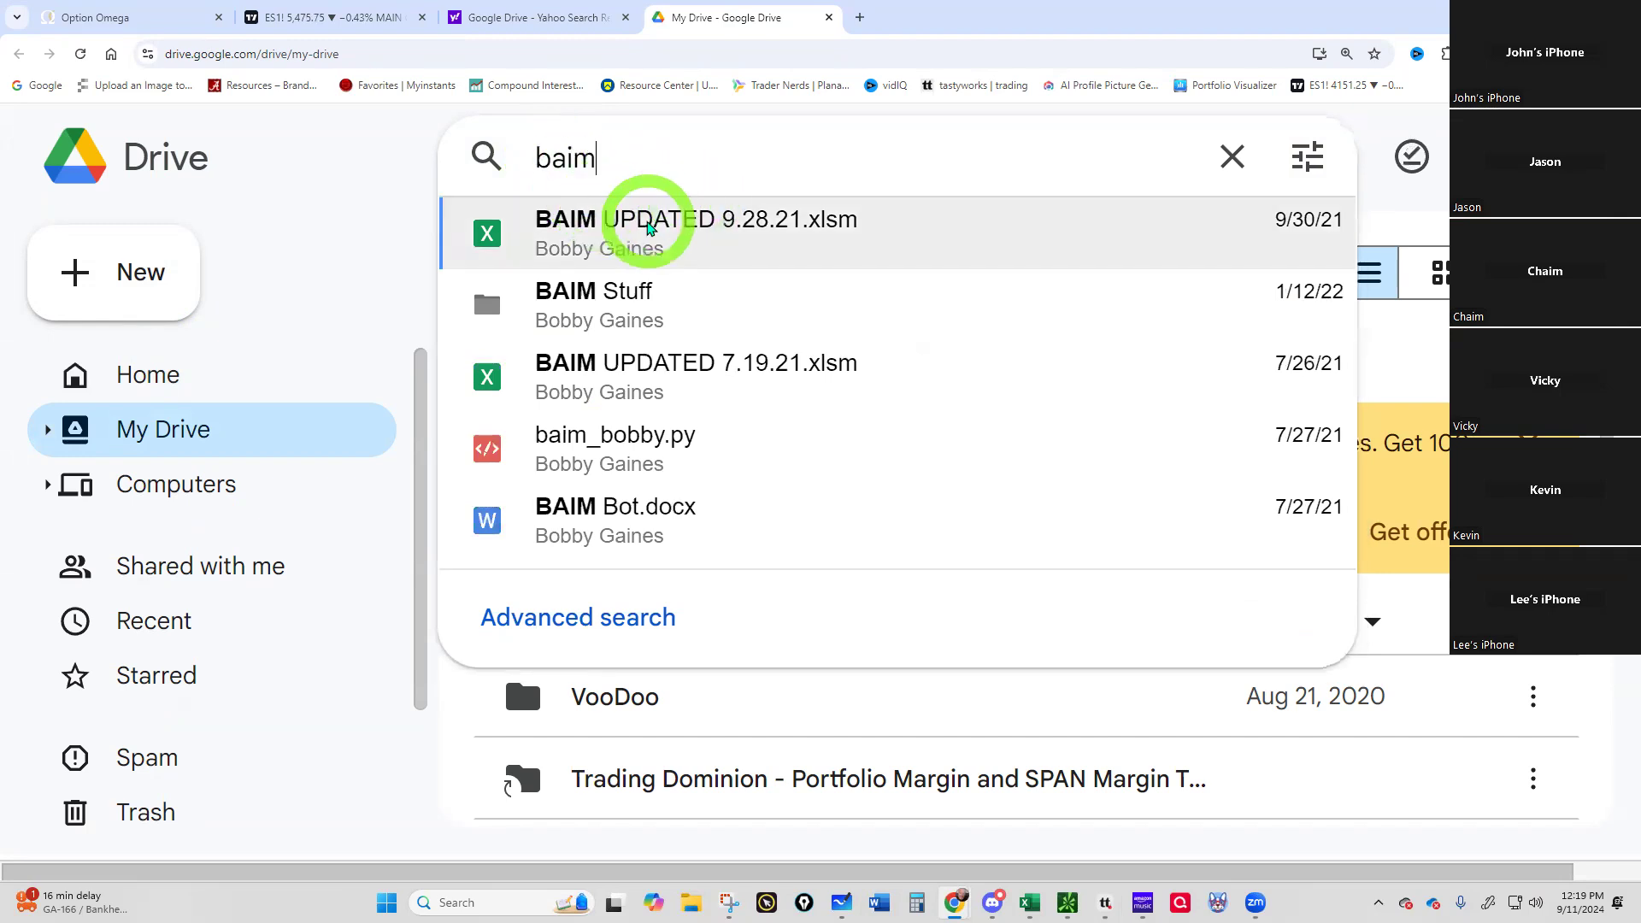
pyautogui.click(647, 226)
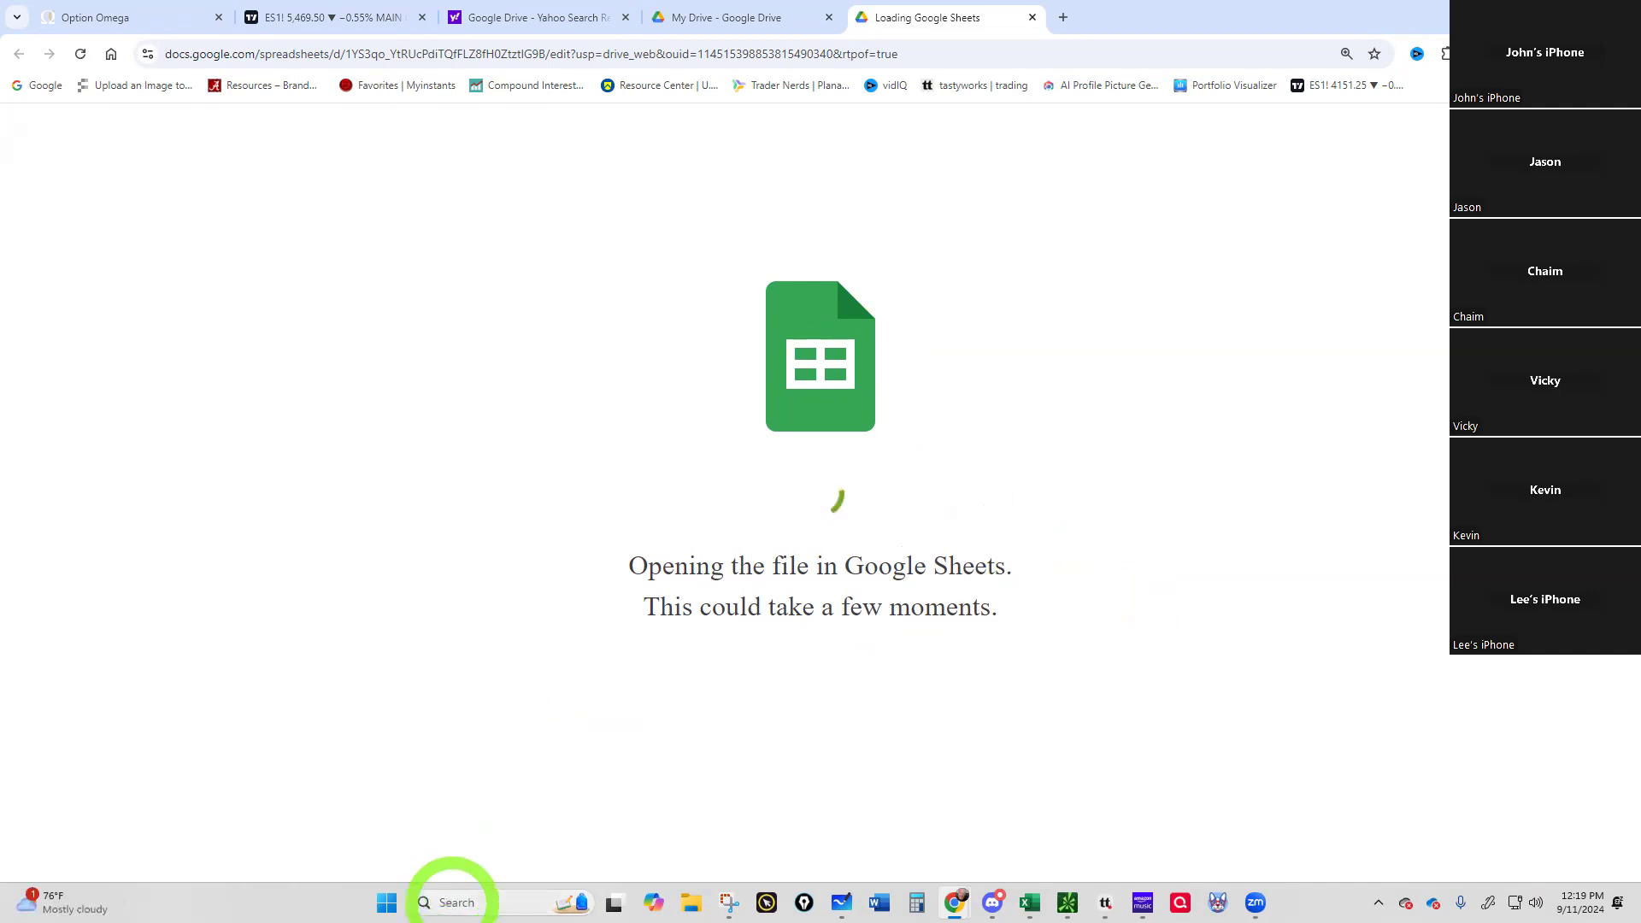
# Step: Search Windows for 'aim' and open the TQQQ AIM EMPIRE YR 2022 workbook in Excel
pyautogui.click(450, 897)
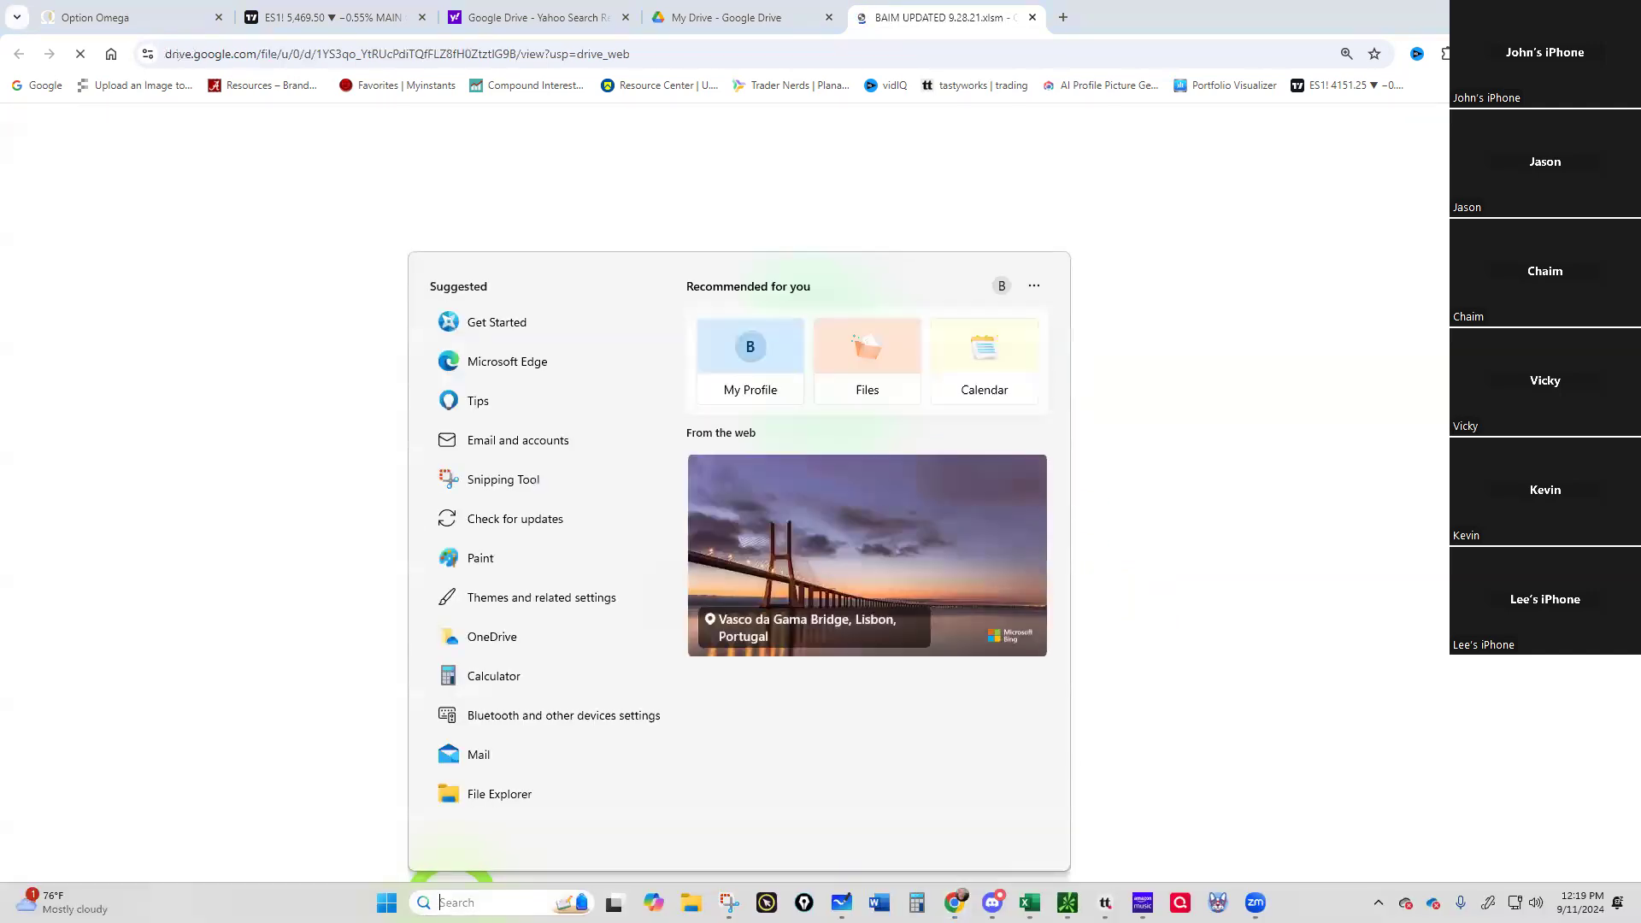
pyautogui.write('aim')
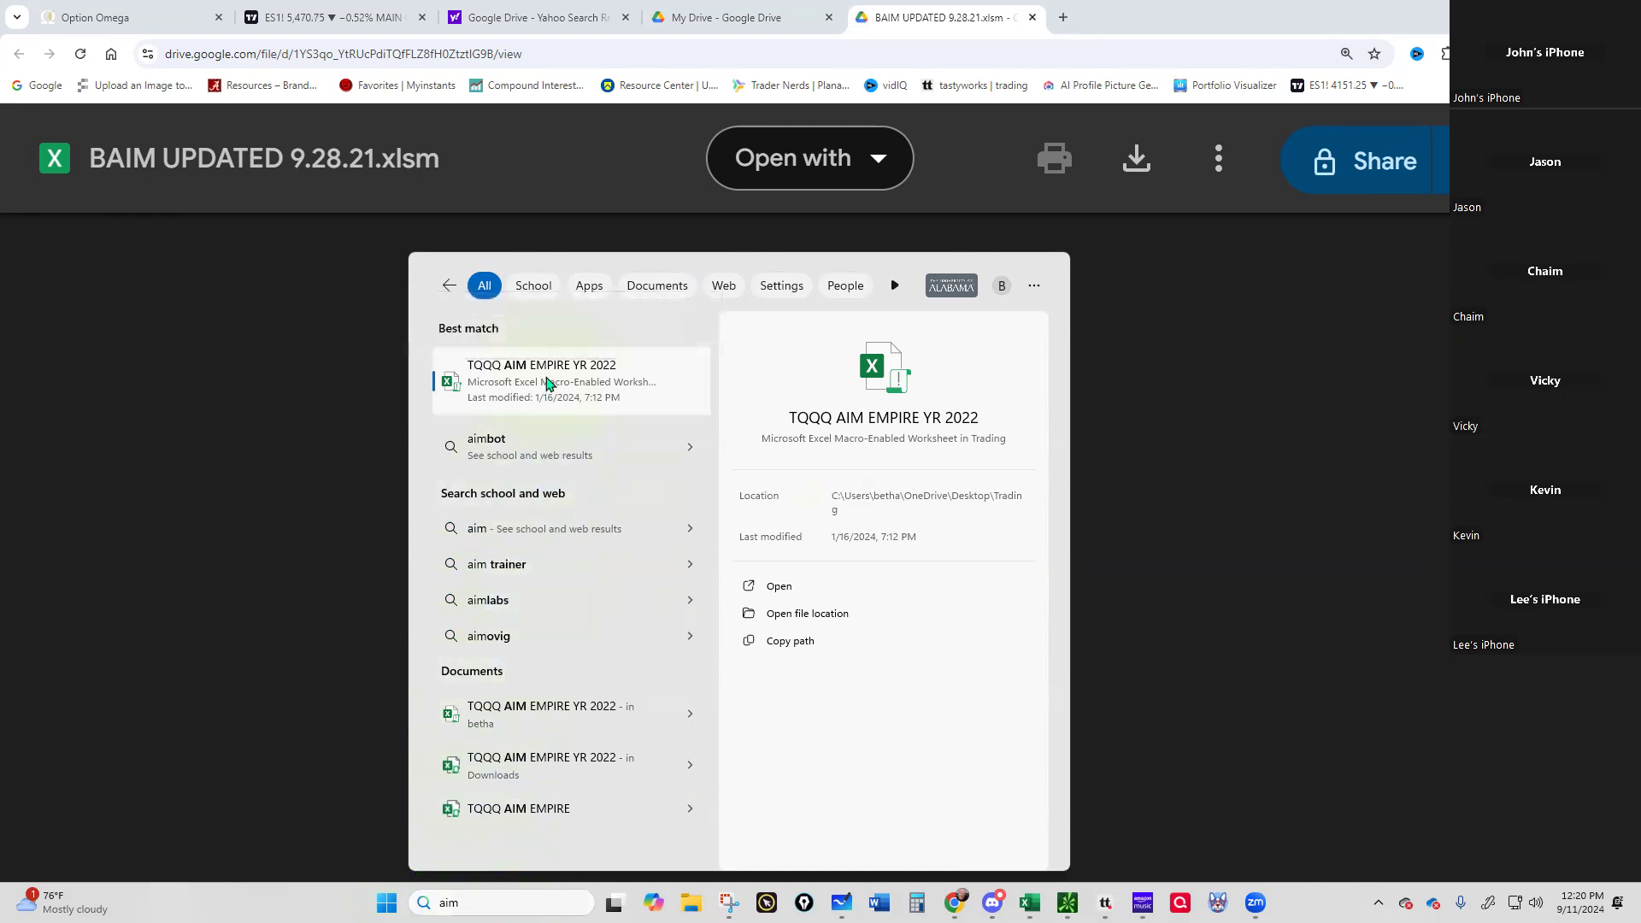
pyautogui.click(548, 382)
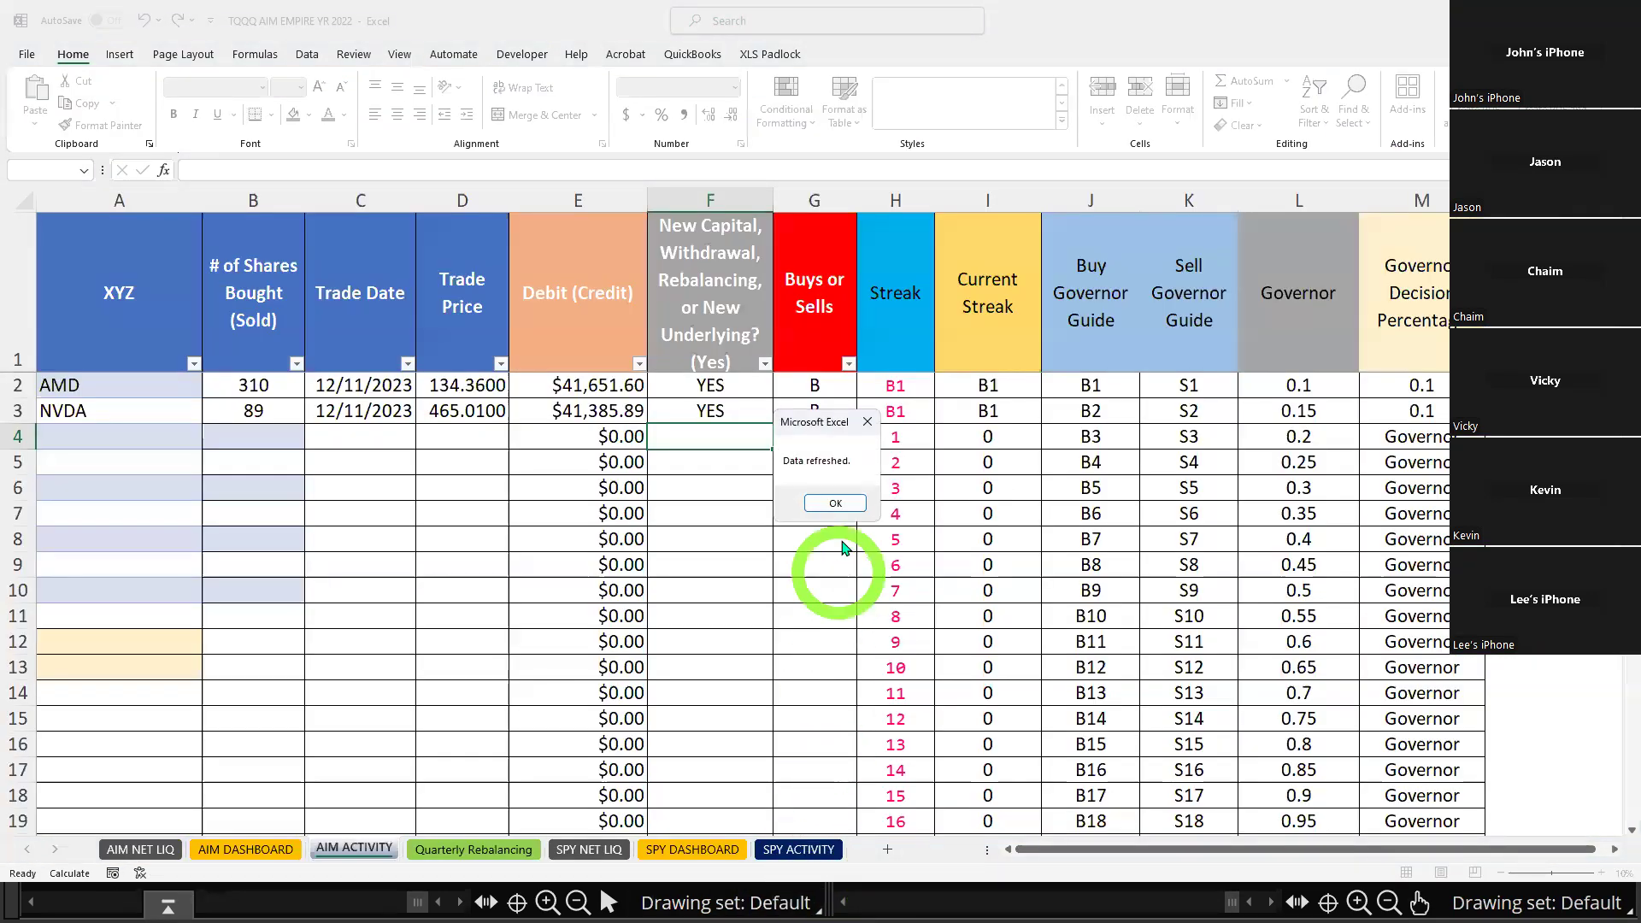
# Step: Dismiss the Data refreshed message and view the AIM DASHBOARD sheet's NVDA recommendation
pyautogui.click(836, 503)
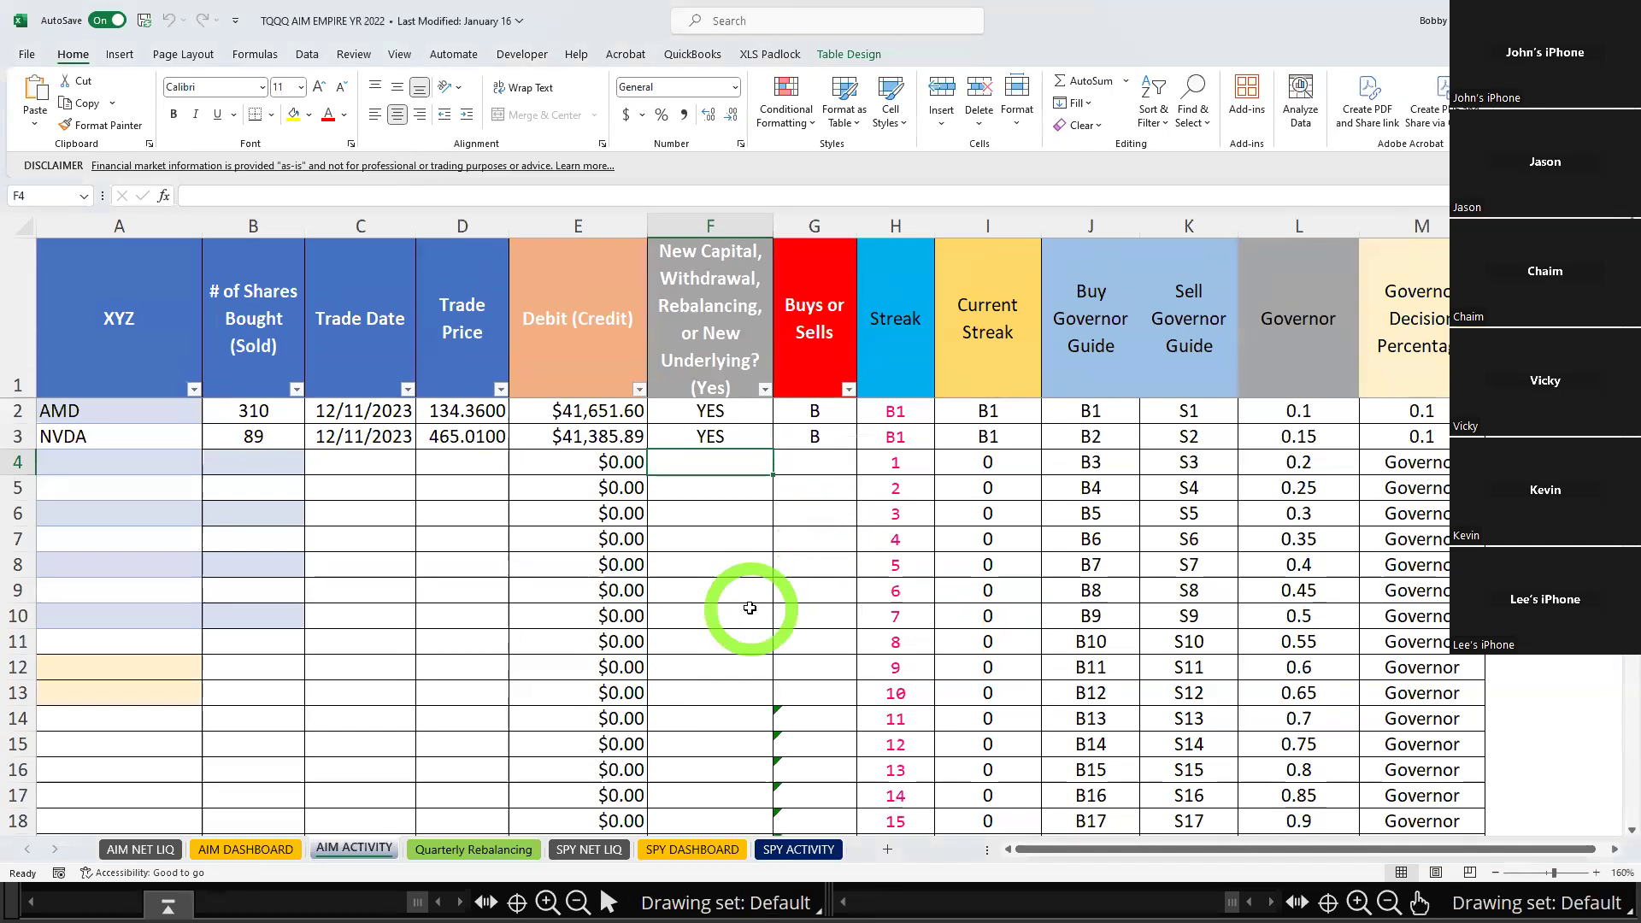
pyautogui.scroll(-1, 750, 608)
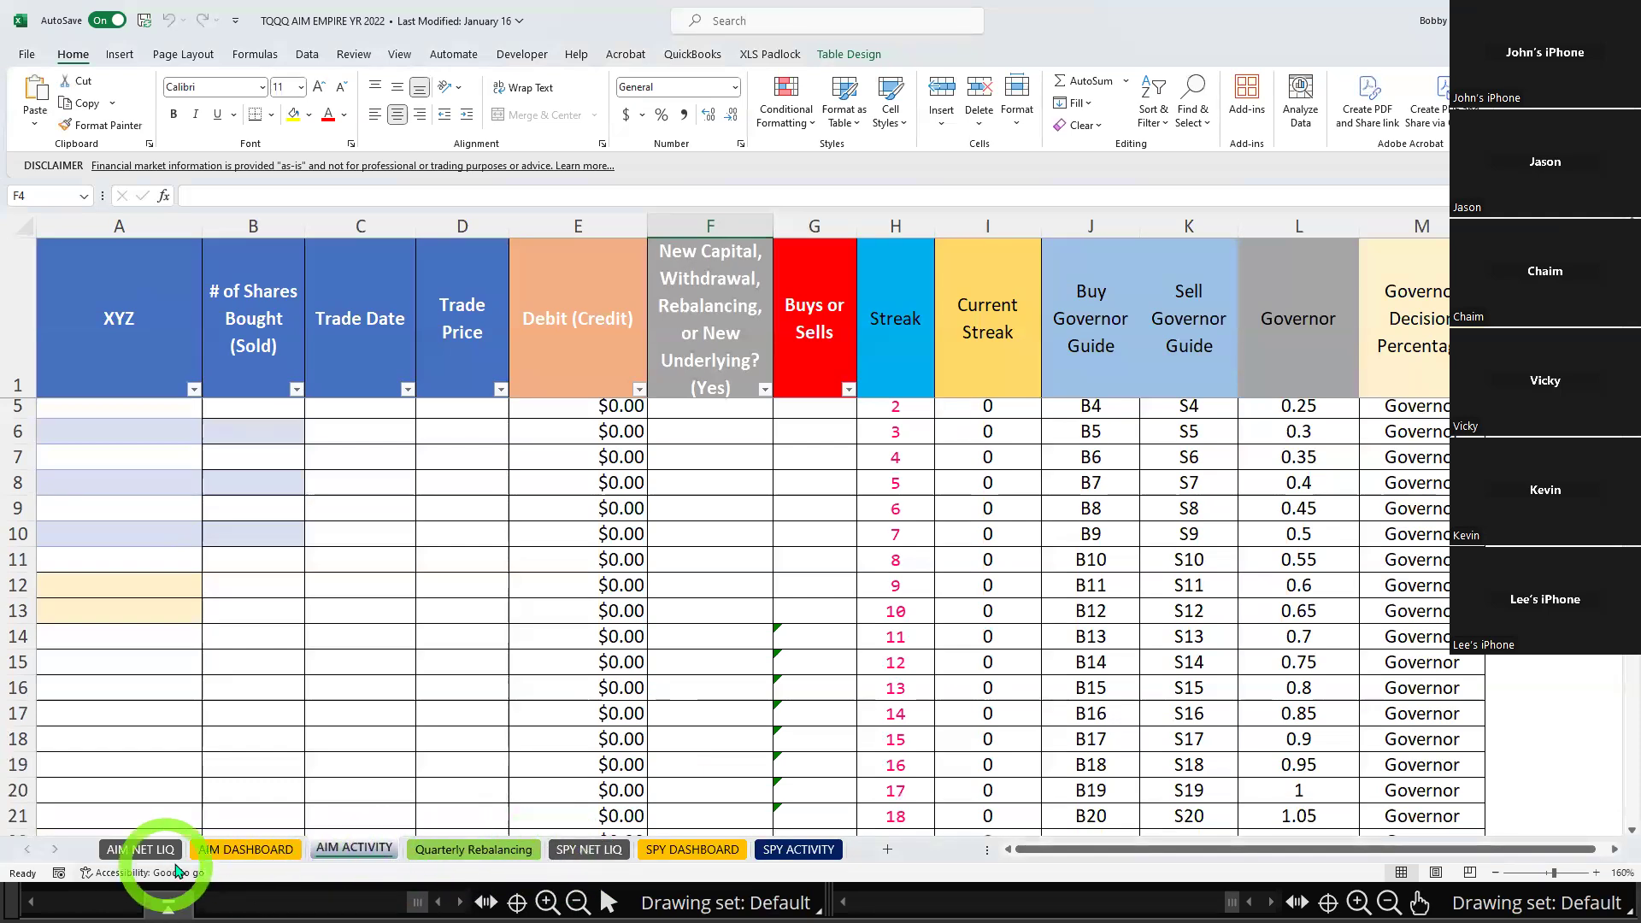
pyautogui.click(240, 850)
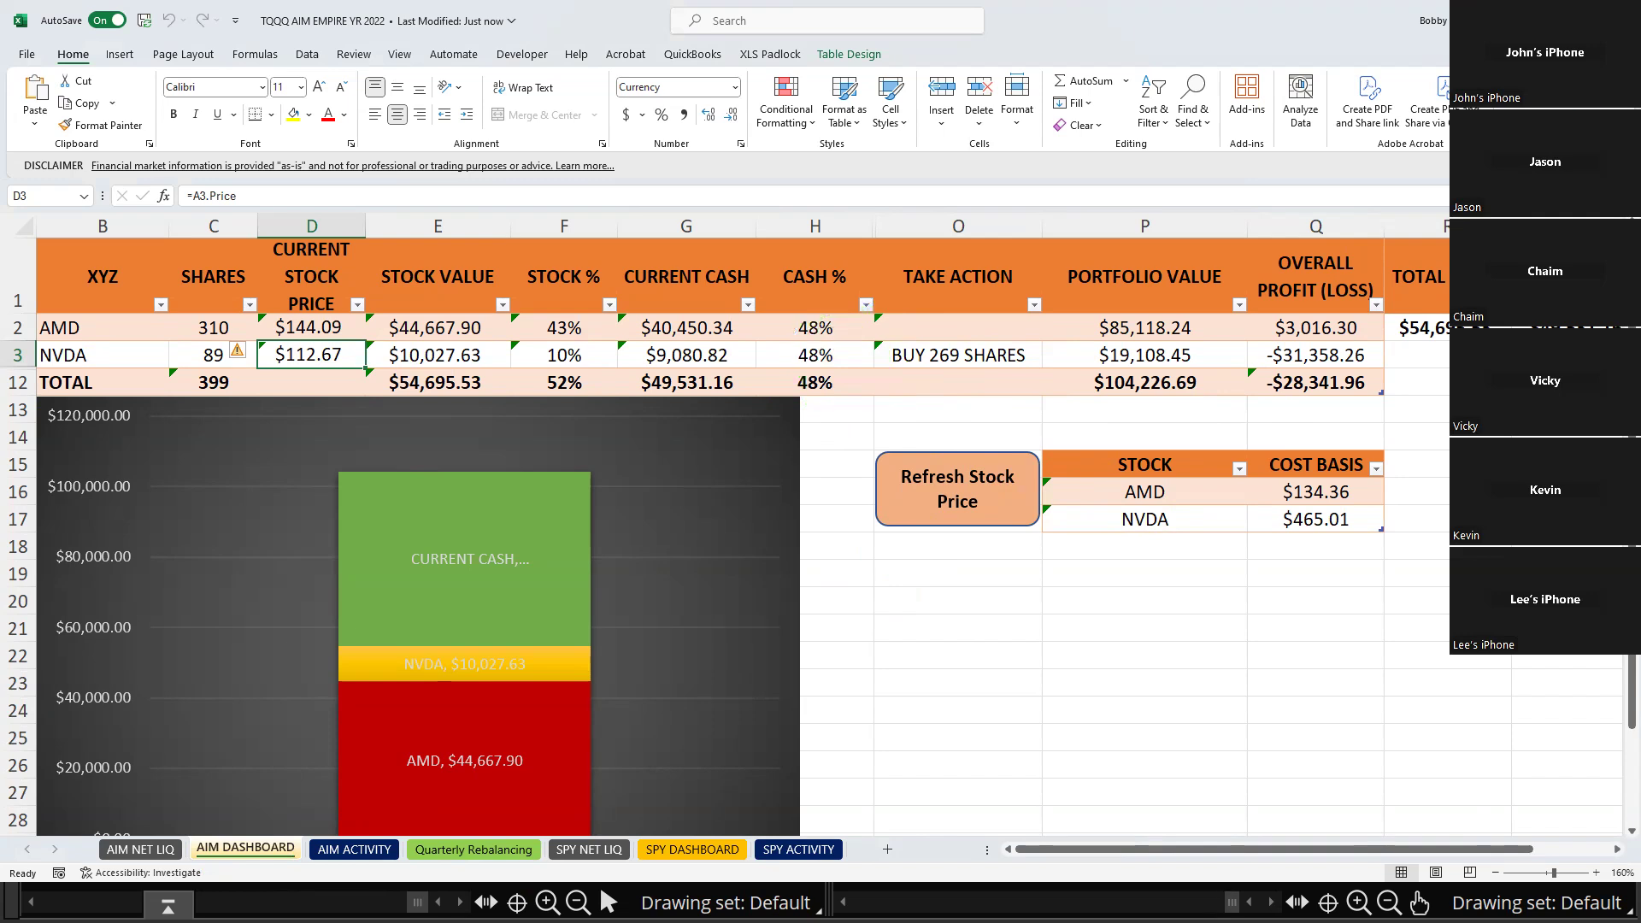
# Step: Download BAIM UPDATED 9.28.21.xlsm from Drive since it's too large to preview
pyautogui.hotkey('alt', 'Tab')
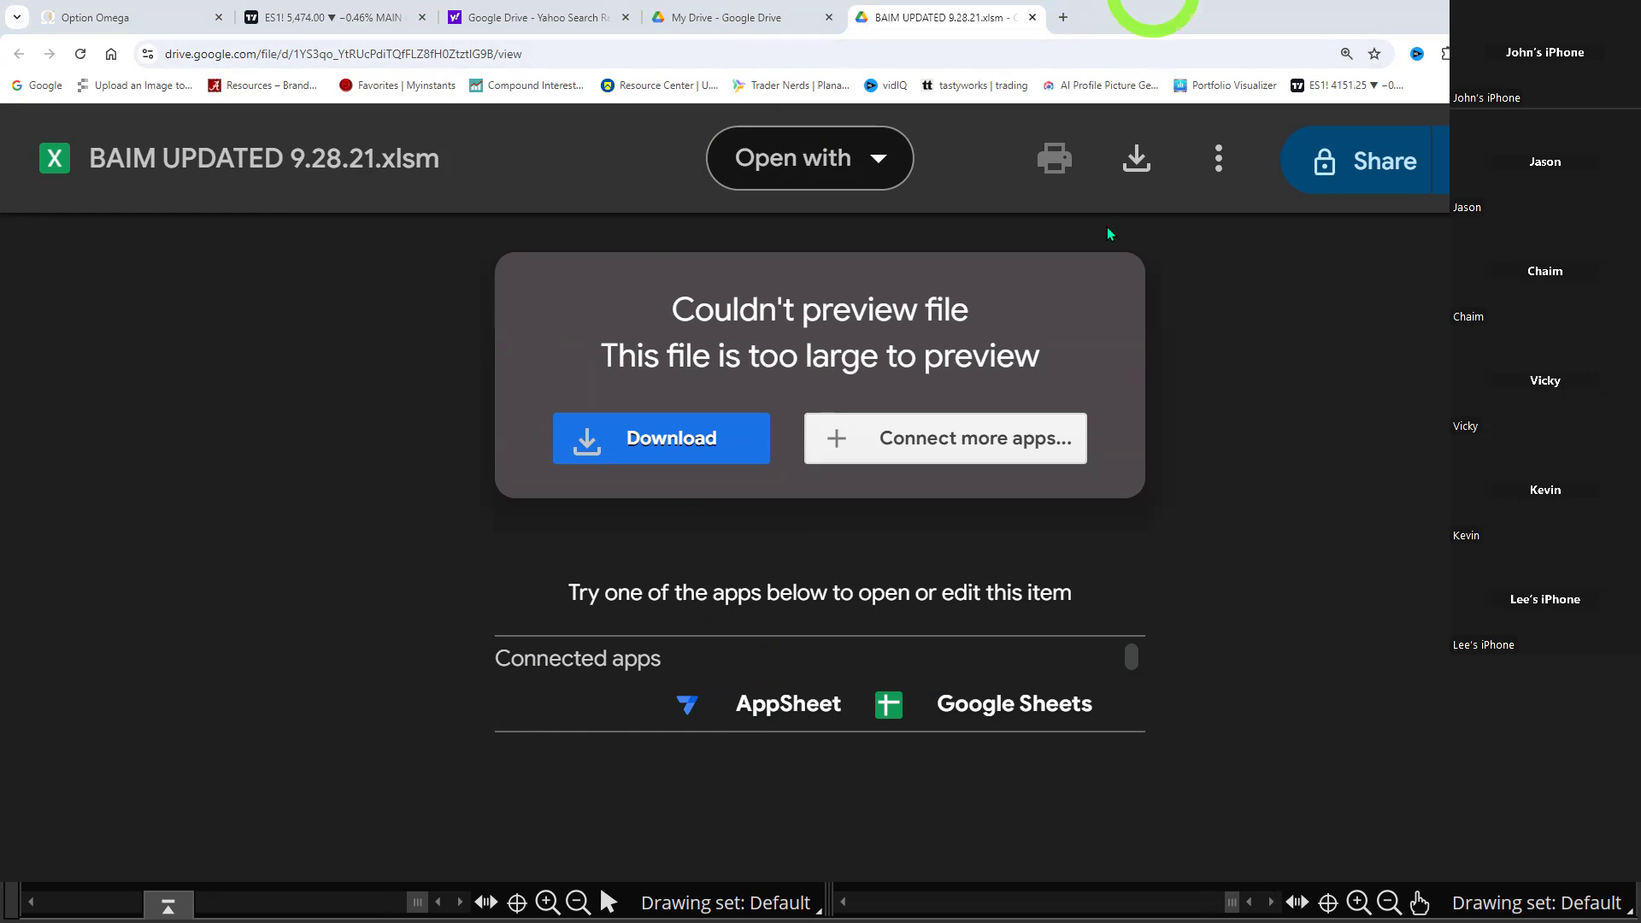
pyautogui.click(652, 464)
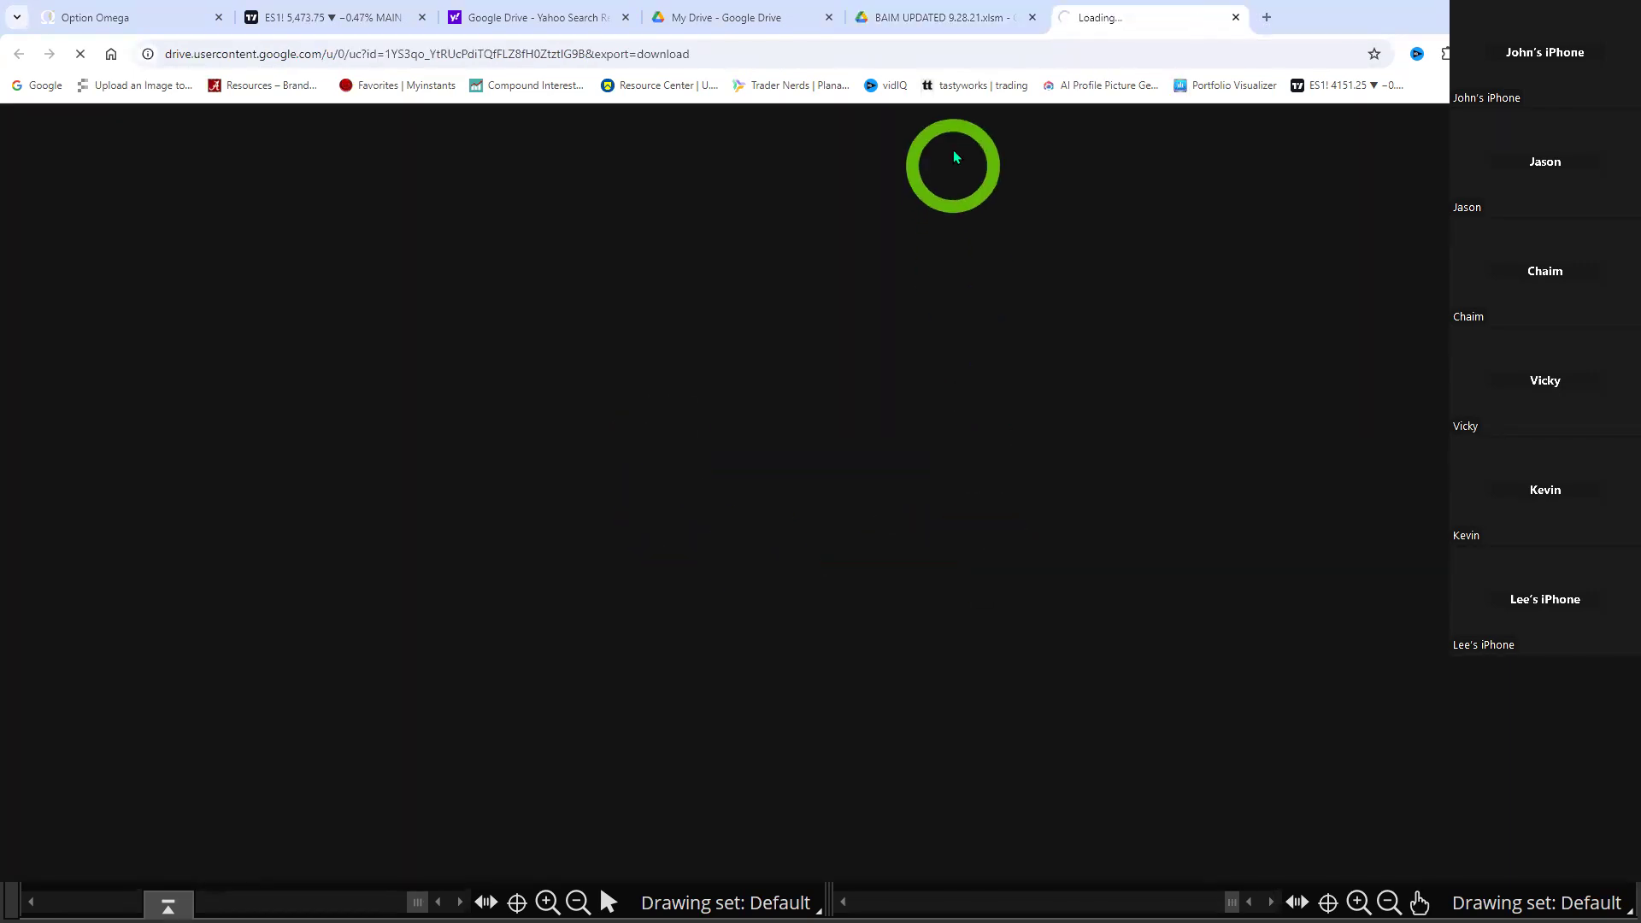